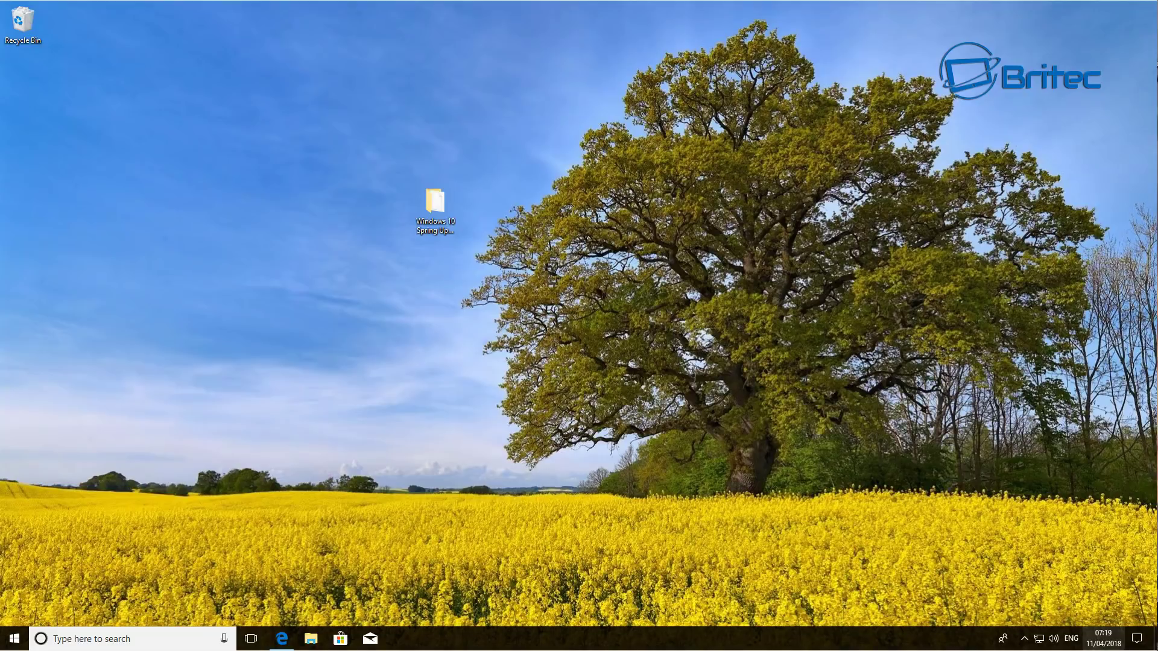
Step: Open the Windows 10 Spring Update folder on the desktop and review its ESD file and esd-decrypter-wimlib-37.7z archive
{"action": "double_click", "coordinate": [438, 206]}
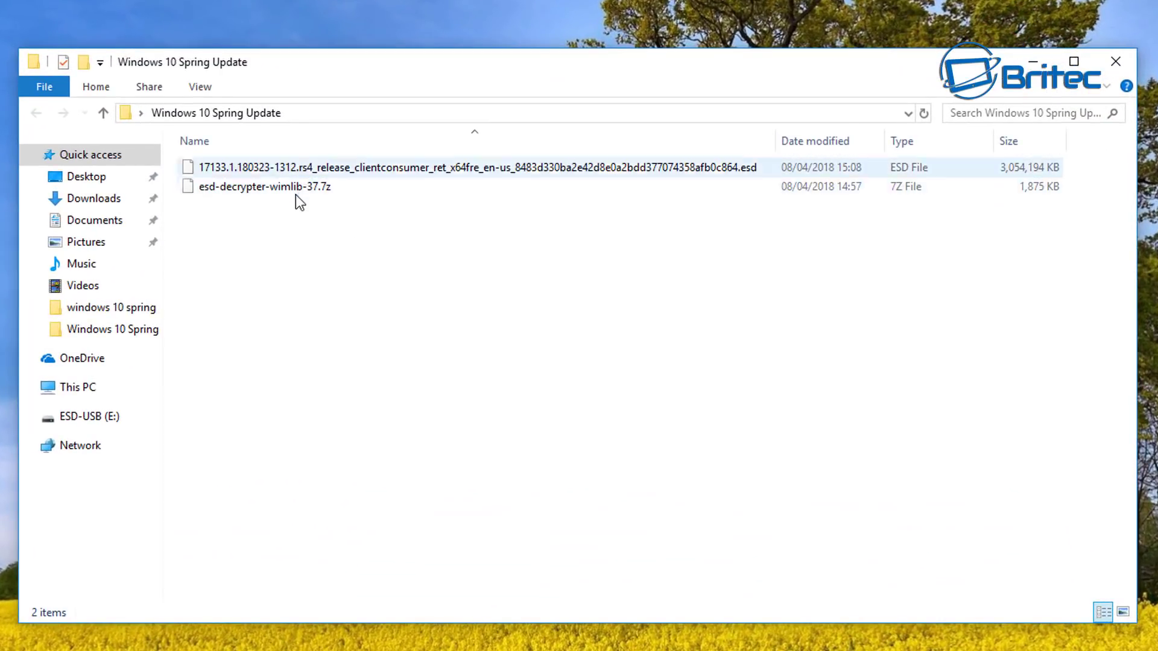
{"action": "left_click", "coordinate": [345, 172]}
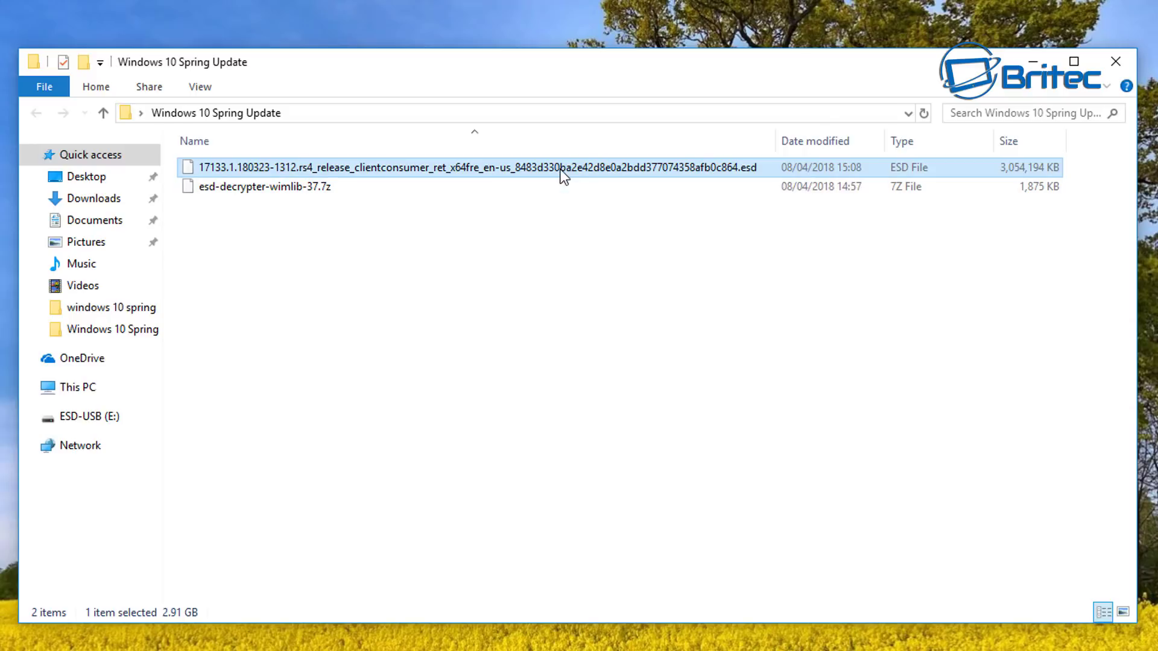
{"action": "left_click", "coordinate": [476, 240]}
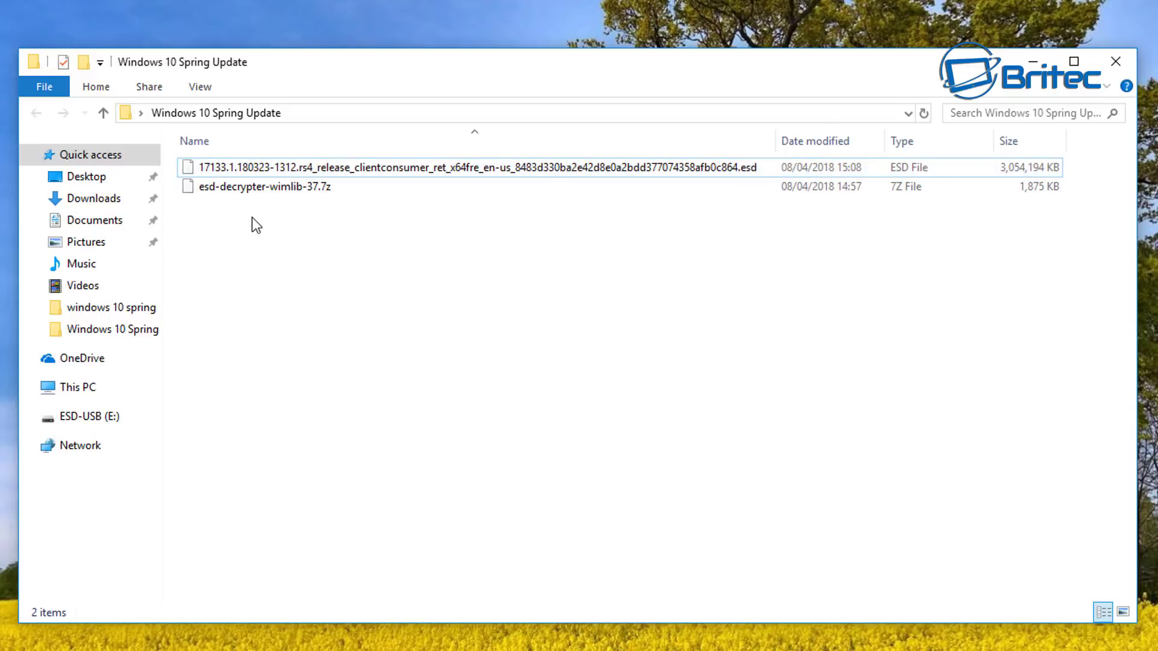
{"action": "left_click", "coordinate": [269, 187]}
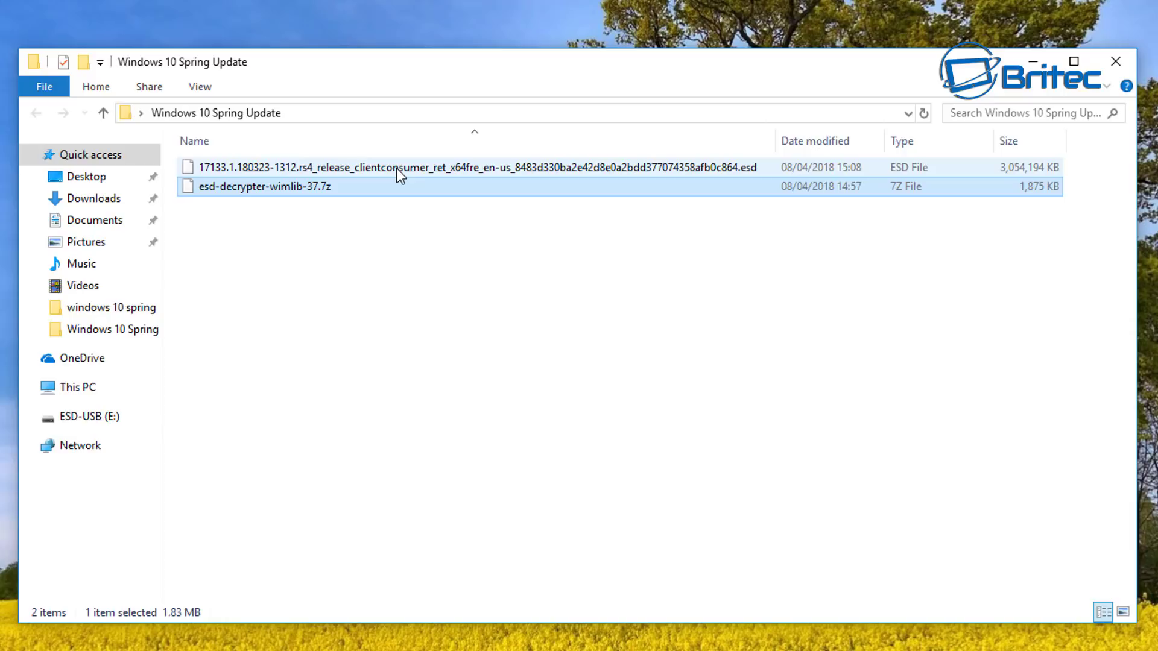
{"action": "left_click", "coordinate": [424, 275]}
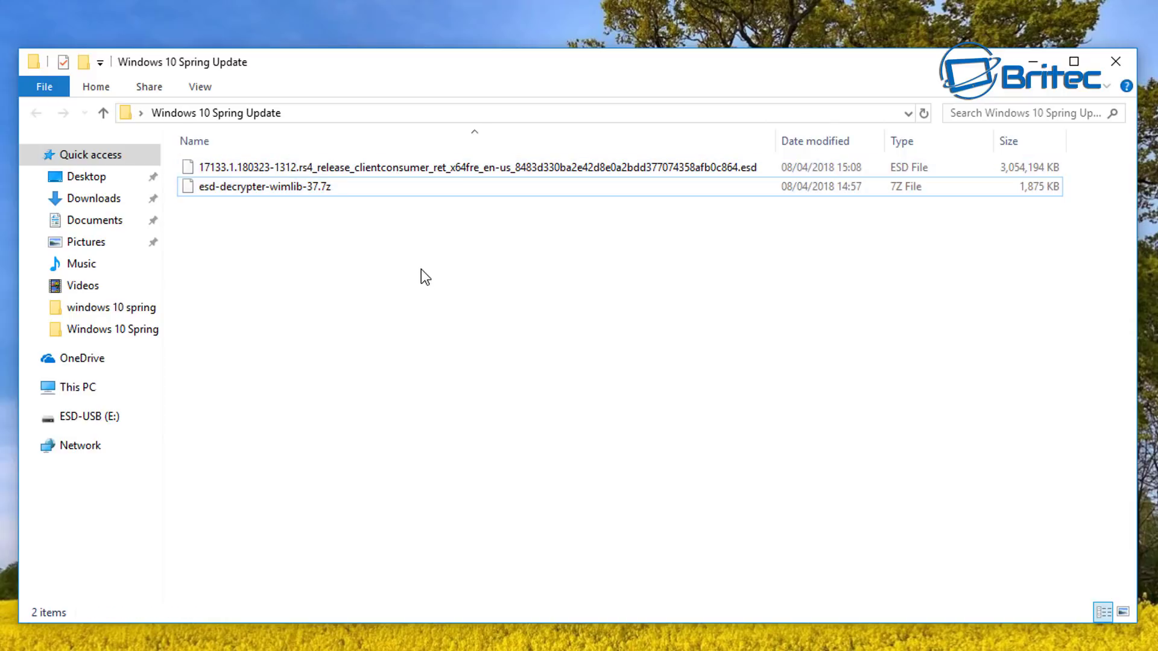
{"action": "left_click", "coordinate": [692, 173]}
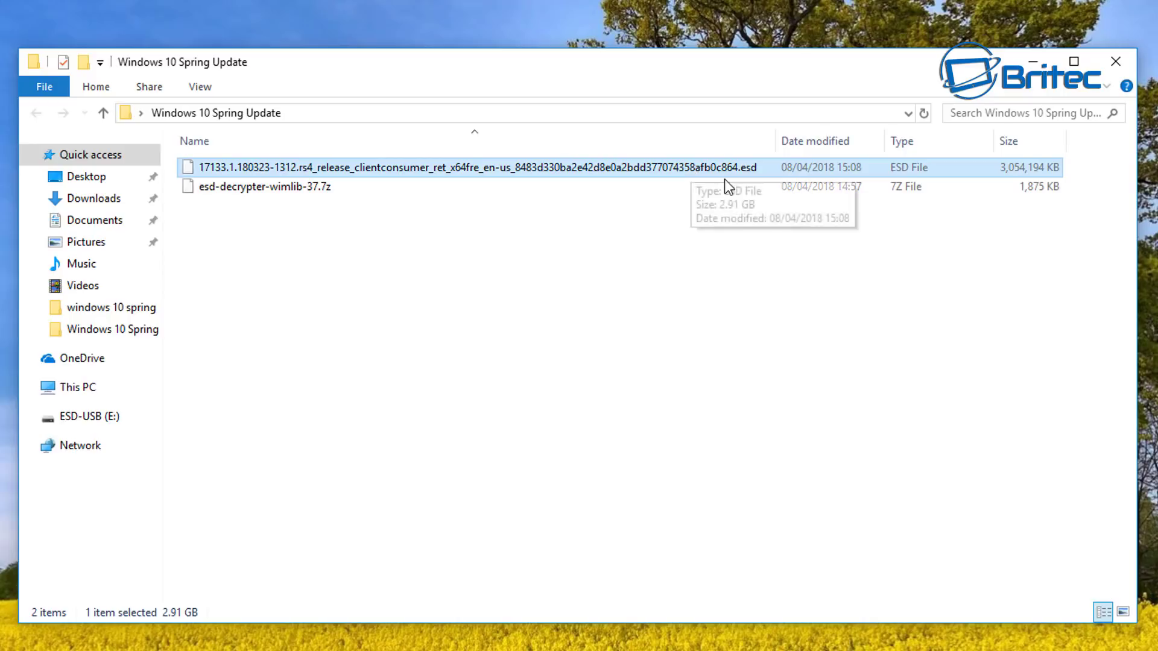
Step: Extract the entire contents of esd-decrypter-wimlib-37.7z into the Windows 10 Spring Update folder with 7-Zip and close the archive
{"action": "left_click", "coordinate": [287, 192]}
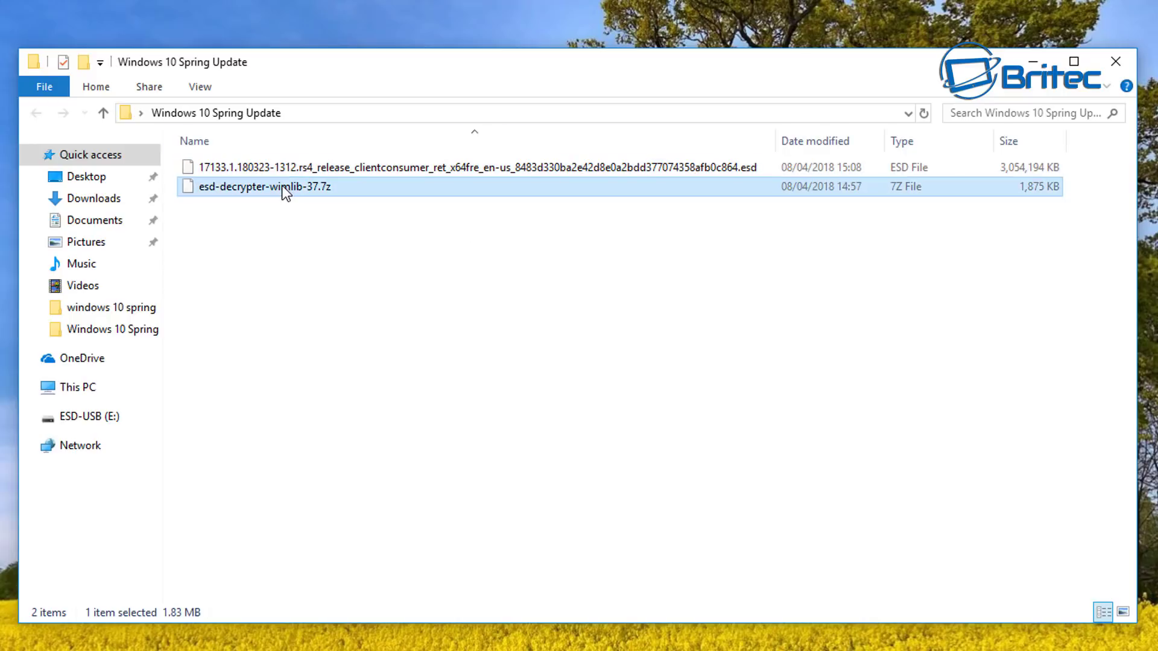
{"action": "right_click", "coordinate": [283, 190]}
{"action": "mouse_move", "coordinate": [444, 232]}
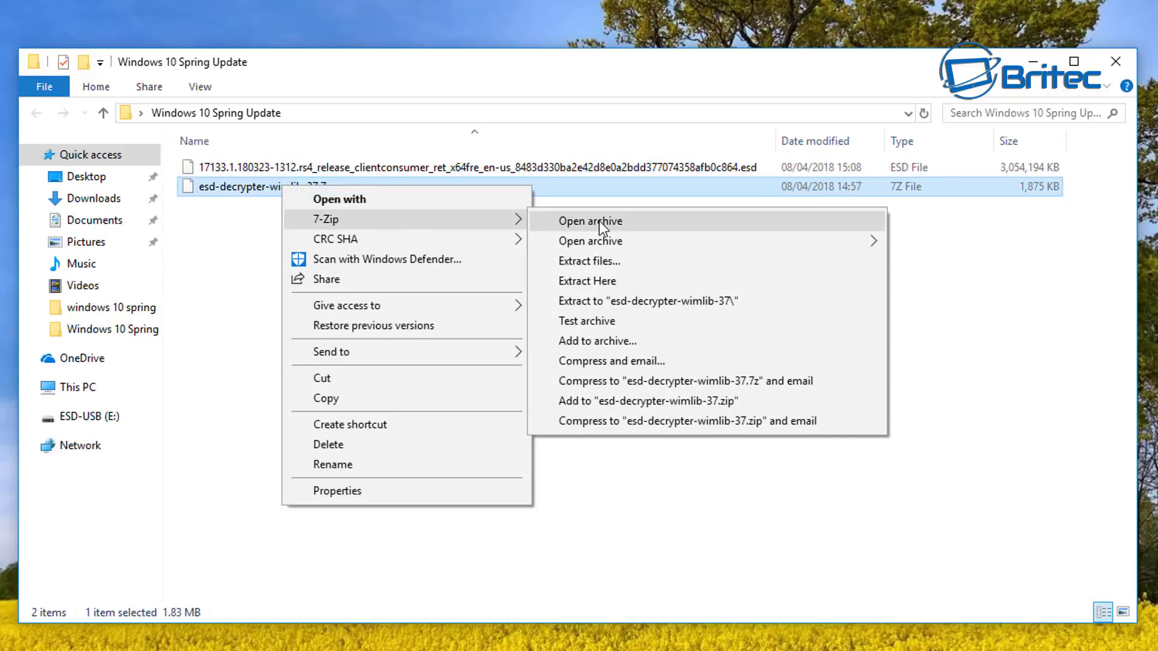
{"action": "left_click", "coordinate": [606, 225]}
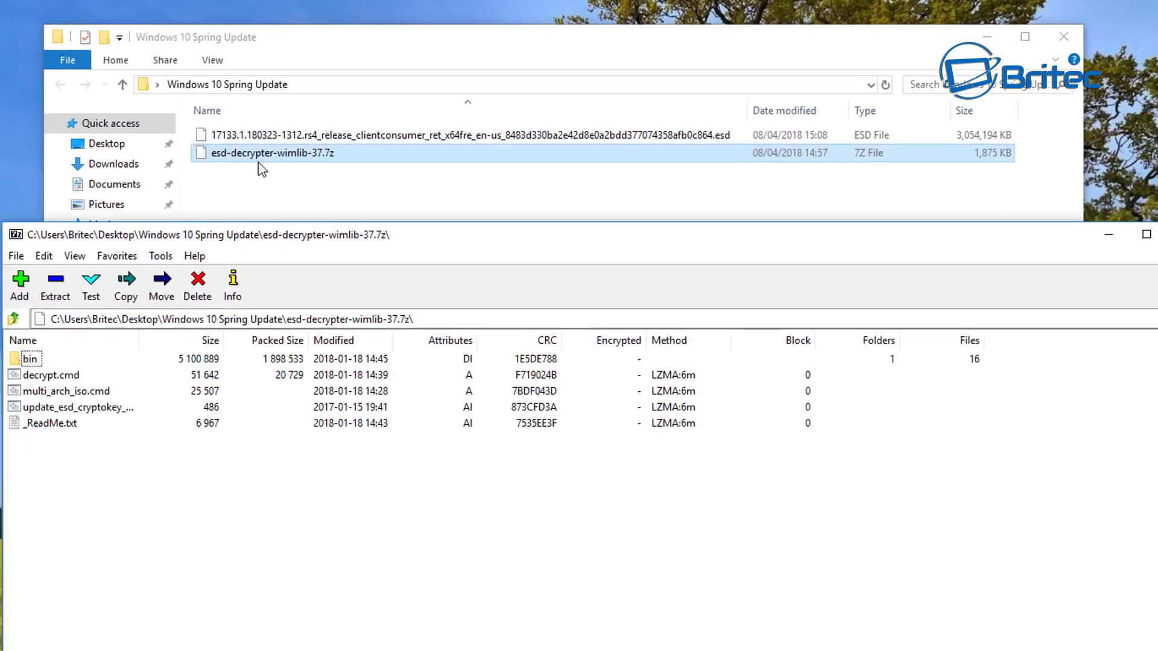
{"action": "left_click_drag", "start_coordinate": [208, 415], "coordinate": [25, 310]}
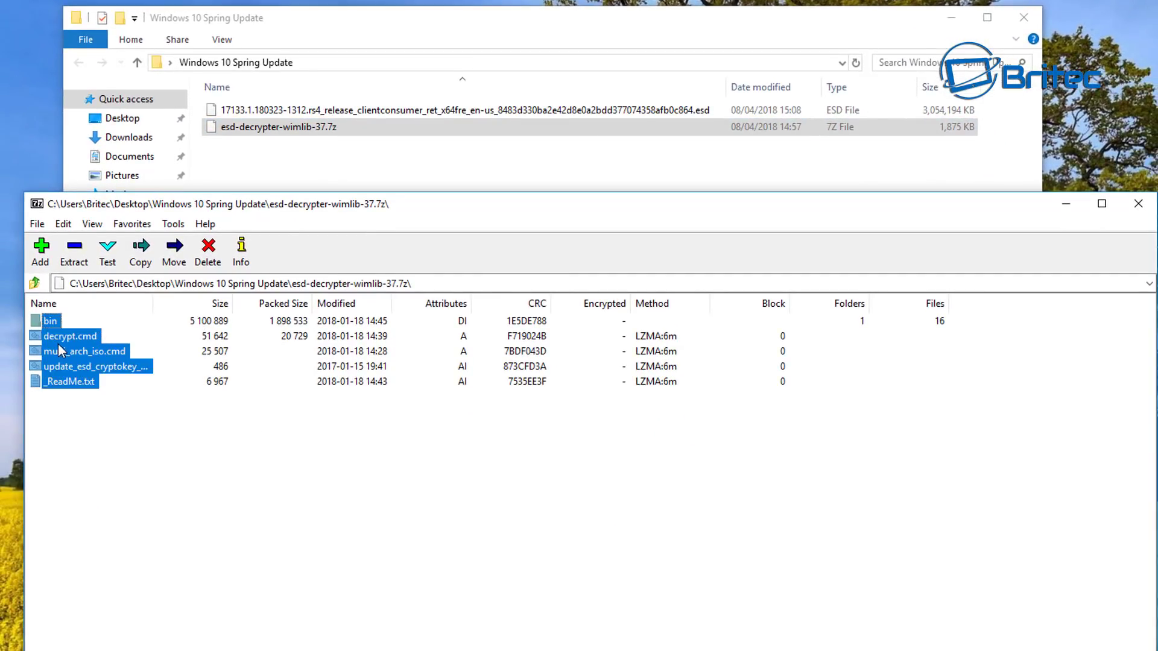
{"action": "left_click_drag", "start_coordinate": [60, 348], "coordinate": [281, 164]}
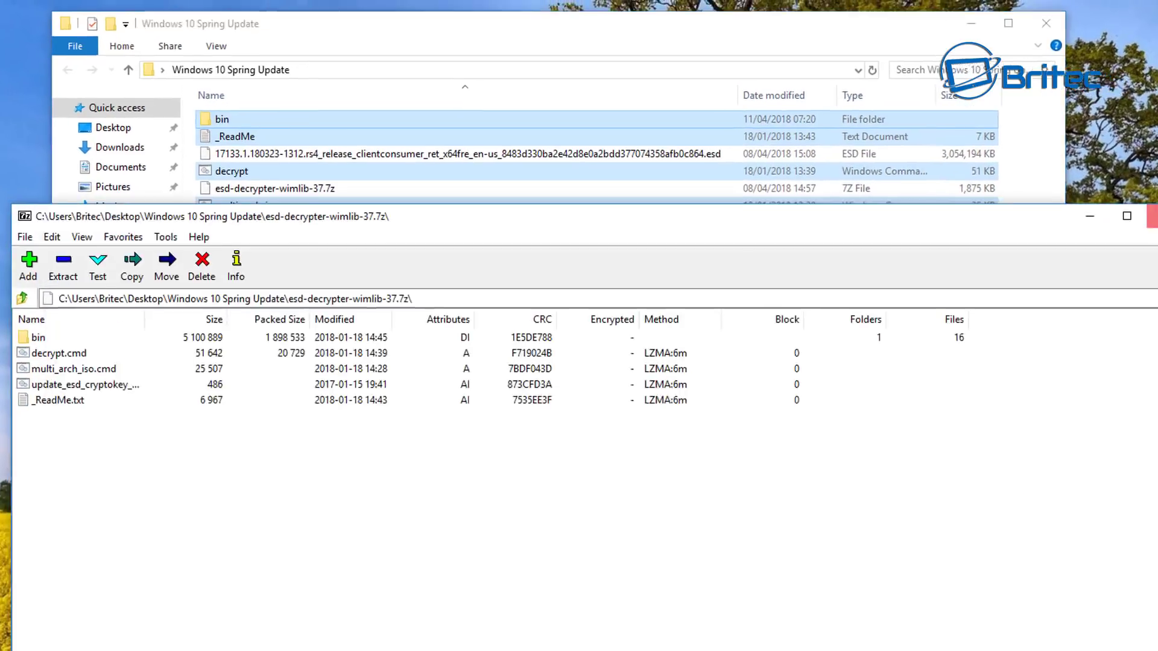
{"action": "left_click", "coordinate": [1138, 204]}
{"action": "left_click", "coordinate": [346, 348]}
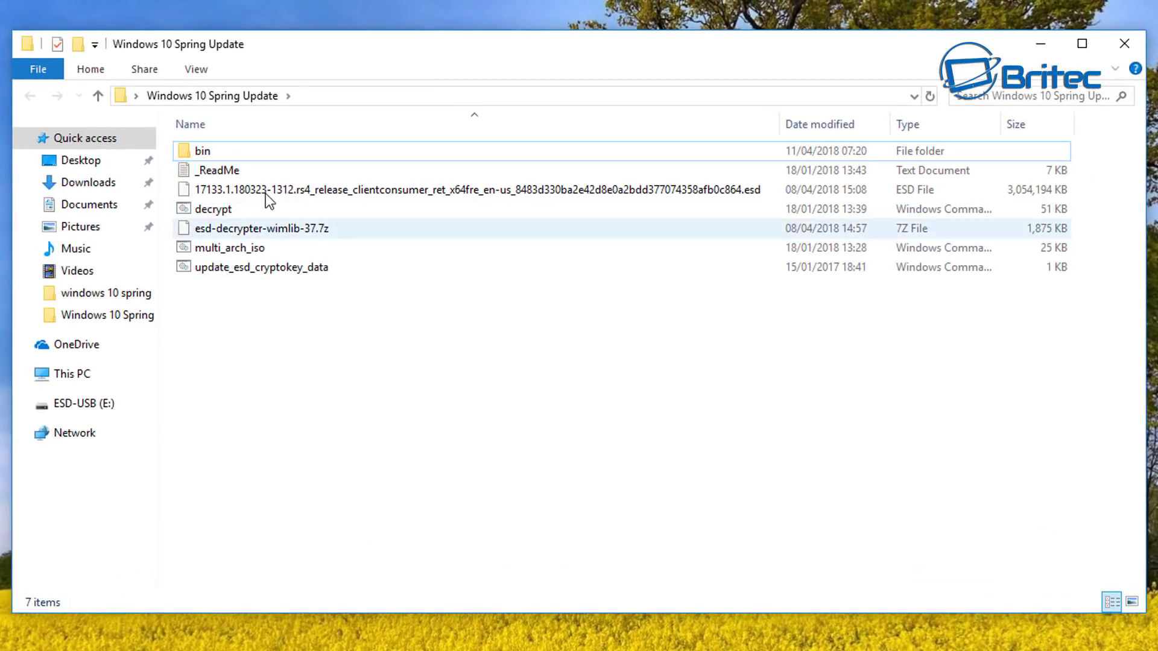
Step: Read the How To Use section of the _ReadMe file and minimize the document
{"action": "double_click", "coordinate": [251, 169]}
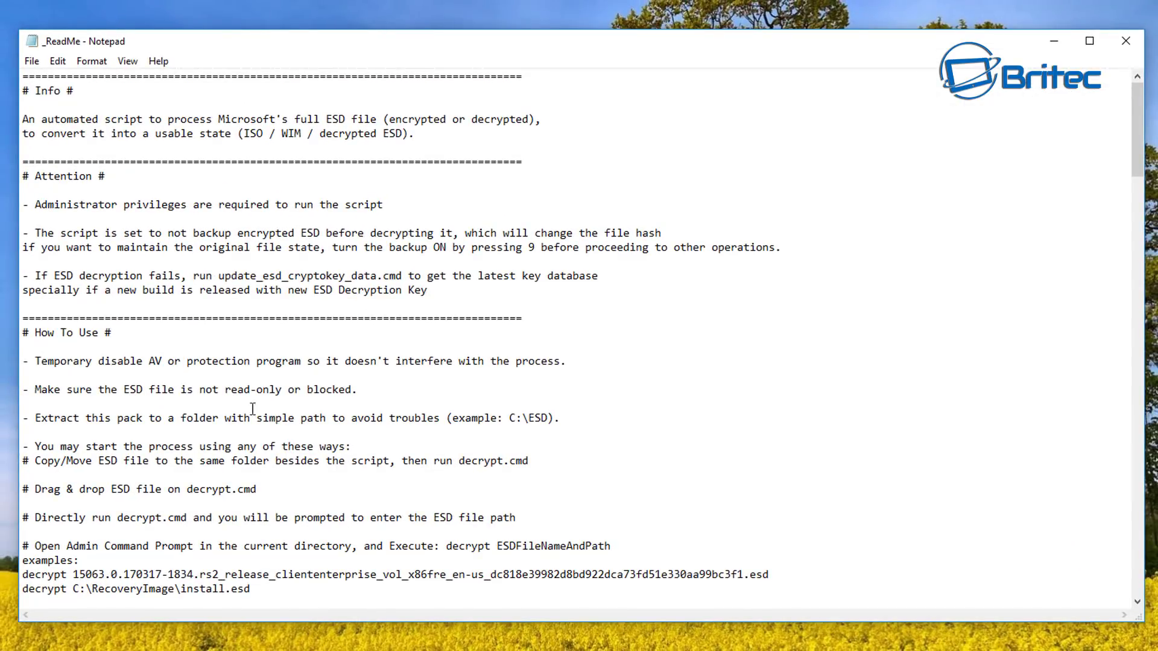
{"action": "scroll", "coordinate": [578, 331], "scroll_direction": "down", "scroll_amount": 2}
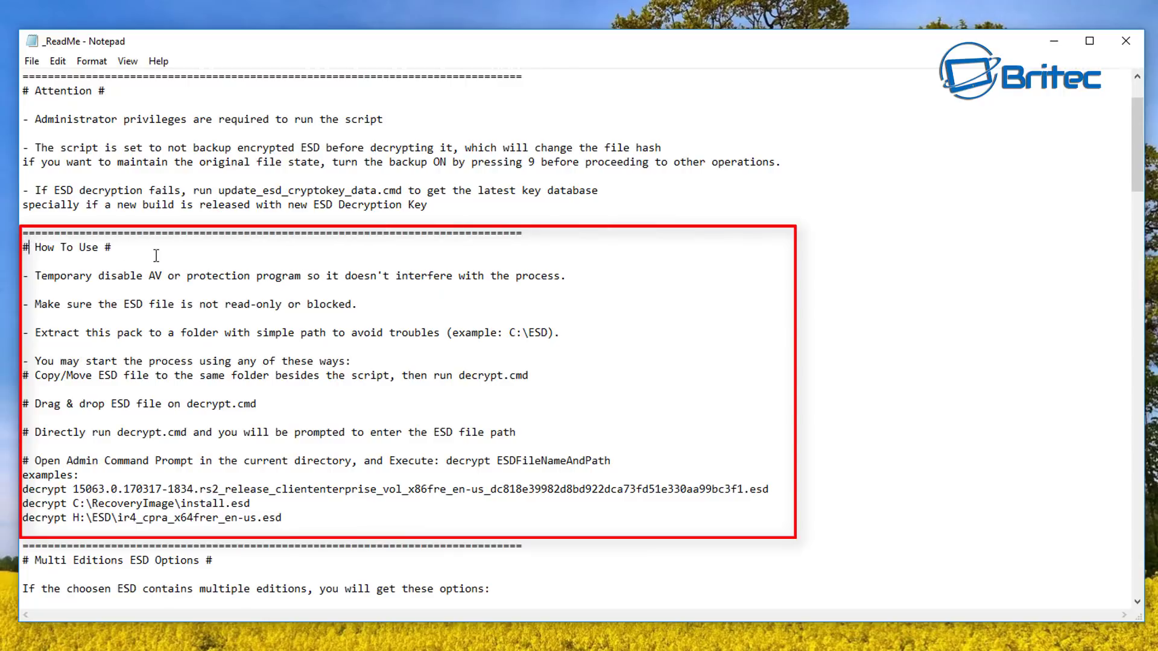
{"action": "left_click_drag", "start_coordinate": [29, 249], "coordinate": [305, 518]}
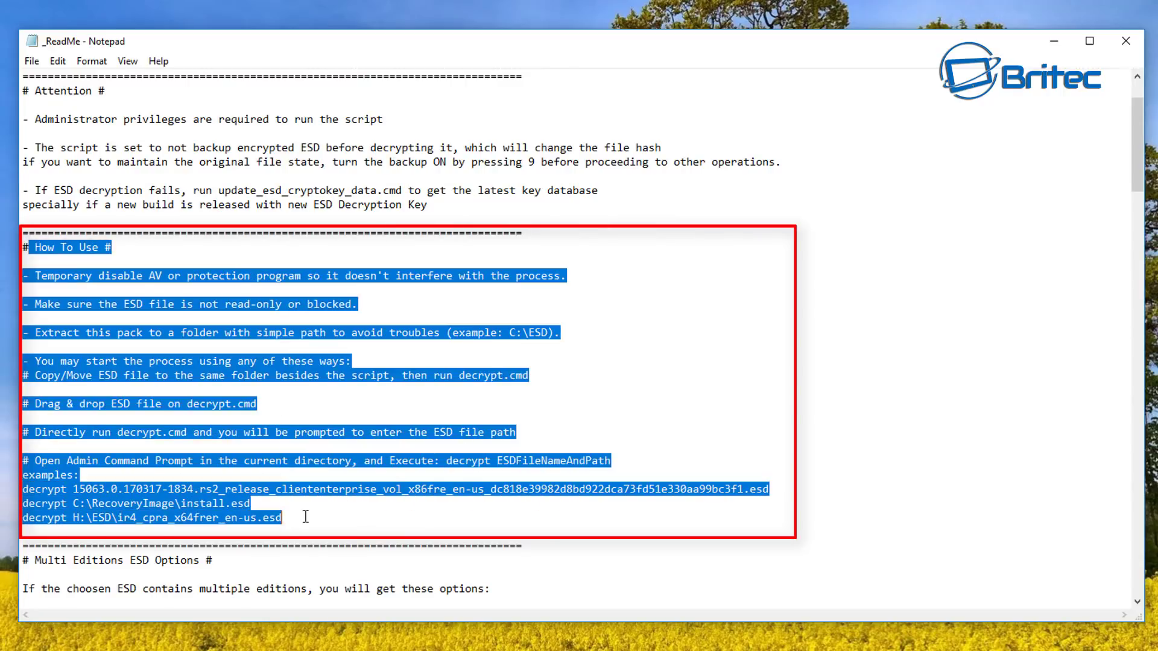
{"action": "left_click", "coordinate": [395, 472]}
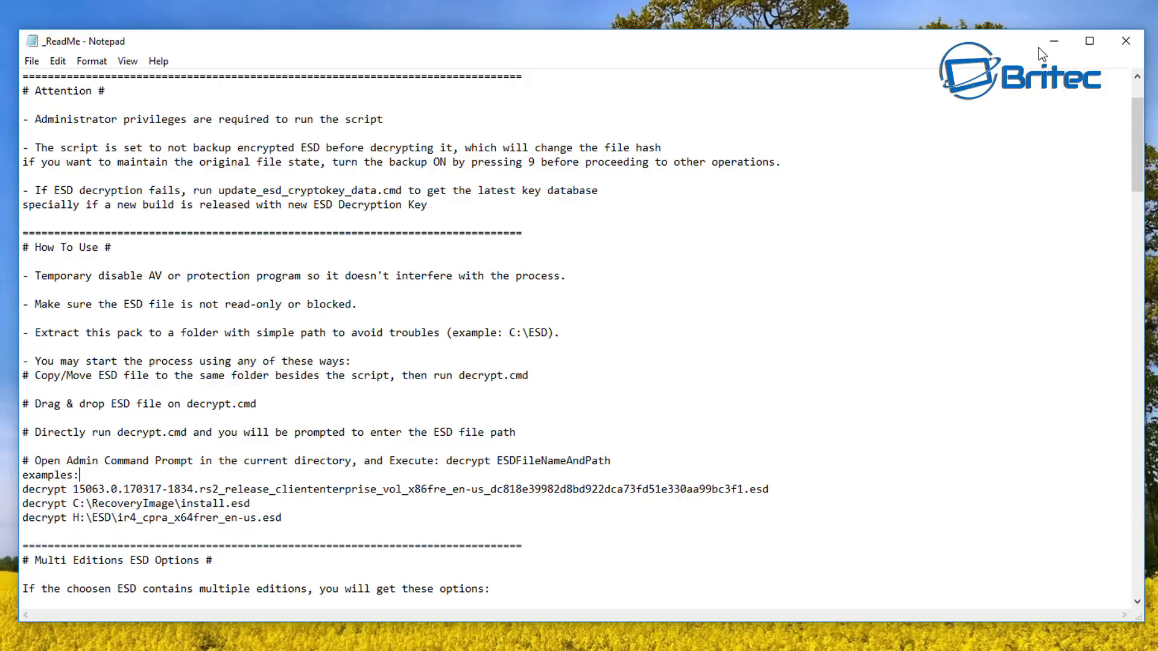
{"action": "left_click", "coordinate": [1053, 41]}
Step: Check the read-only attribute in the ESD file's properties and close them without making changes
{"action": "left_click", "coordinate": [429, 229]}
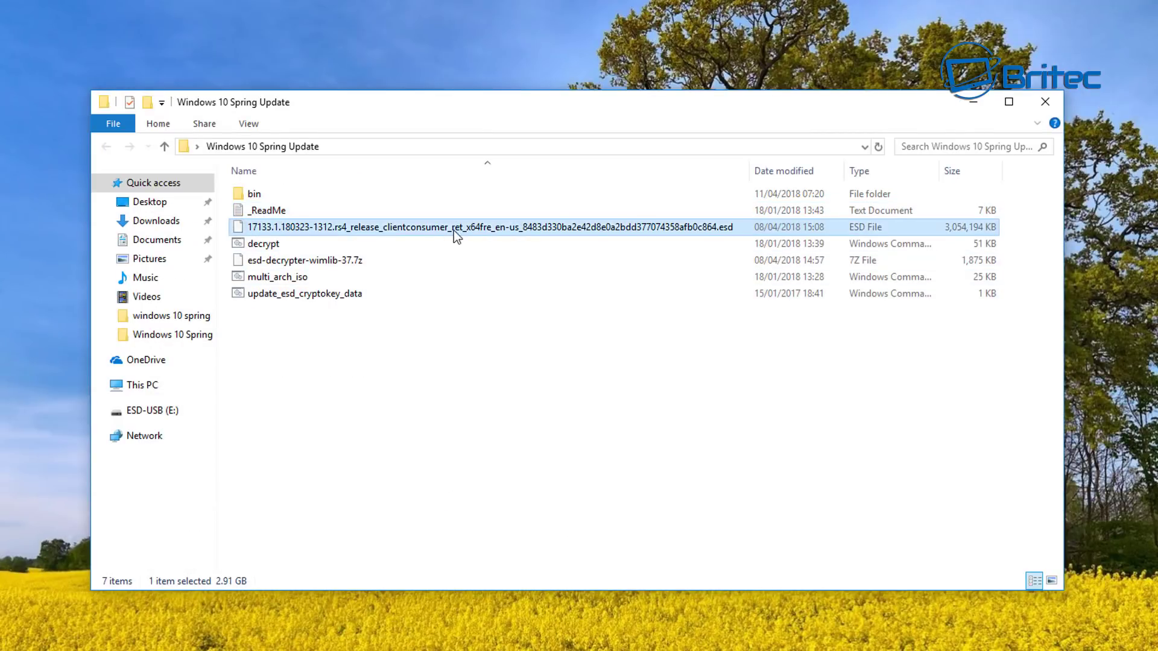
{"action": "right_click", "coordinate": [429, 229]}
{"action": "left_click", "coordinate": [473, 493]}
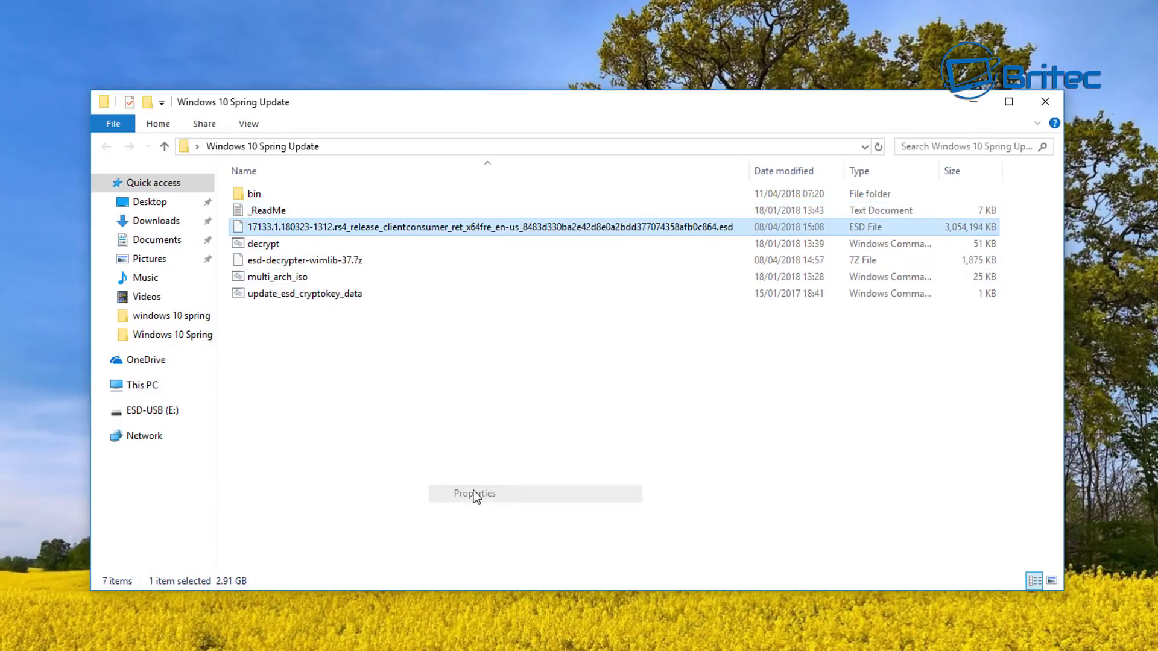
{"action": "left_click_drag", "start_coordinate": [559, 241], "coordinate": [509, 168]}
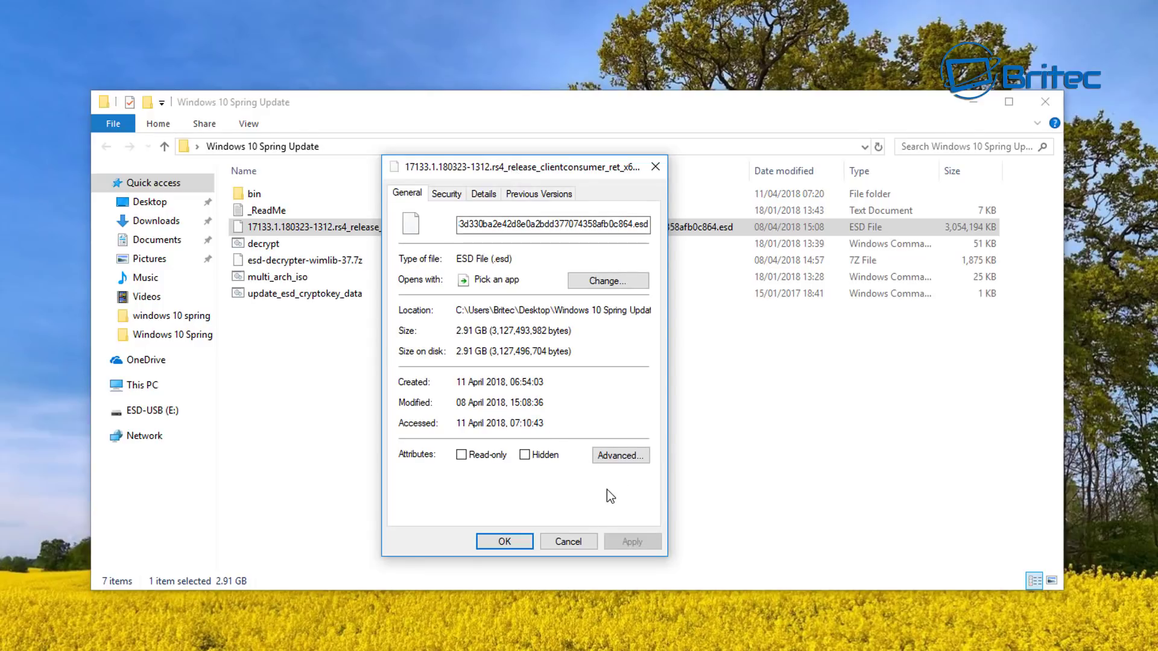
{"action": "left_click", "coordinate": [559, 542]}
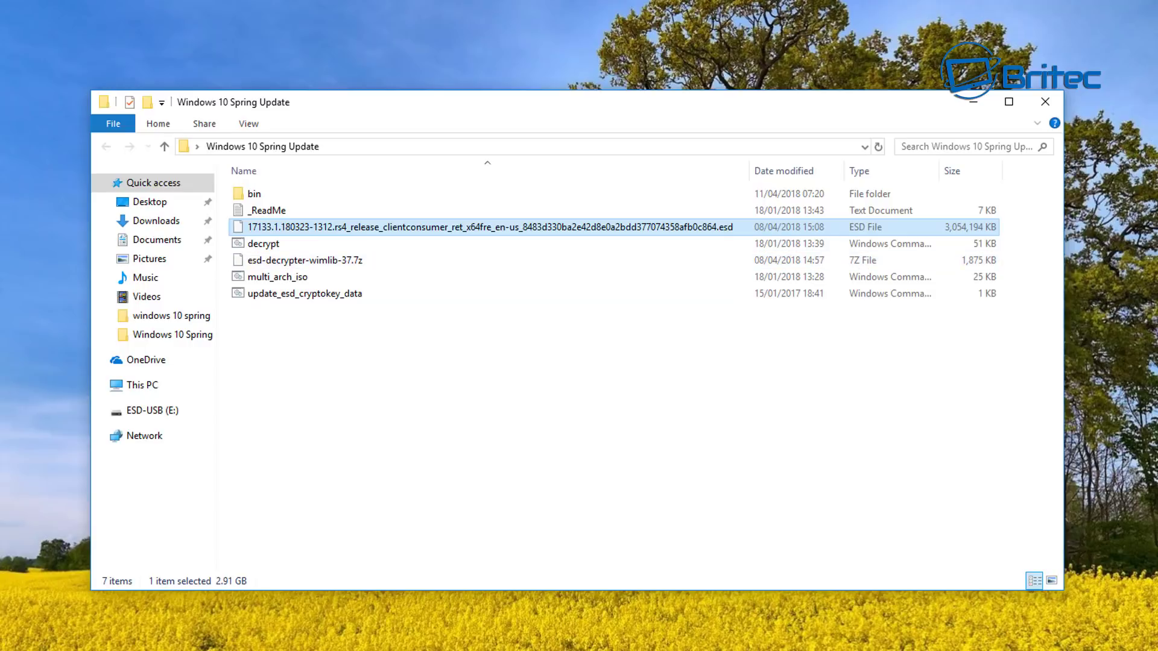
{"action": "key", "text": "Up"}
{"action": "key", "text": "Return"}
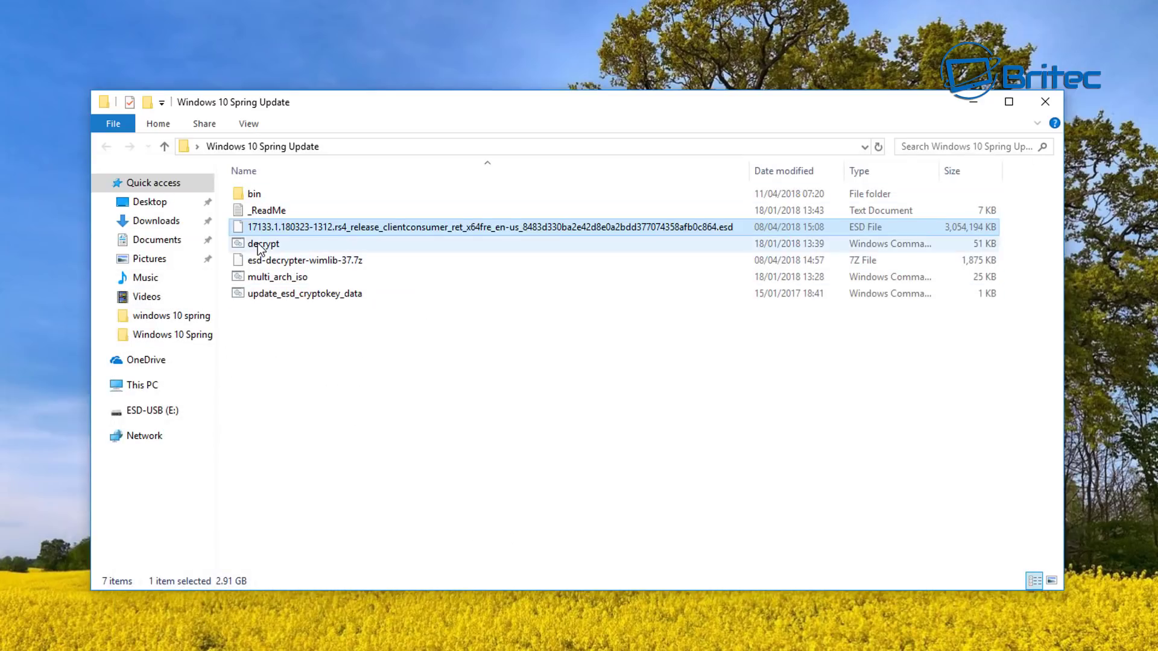
Step: Run the decrypt script as administrator, clear the folder window out of the way and bring the whole console window into view
{"action": "left_click", "coordinate": [260, 244]}
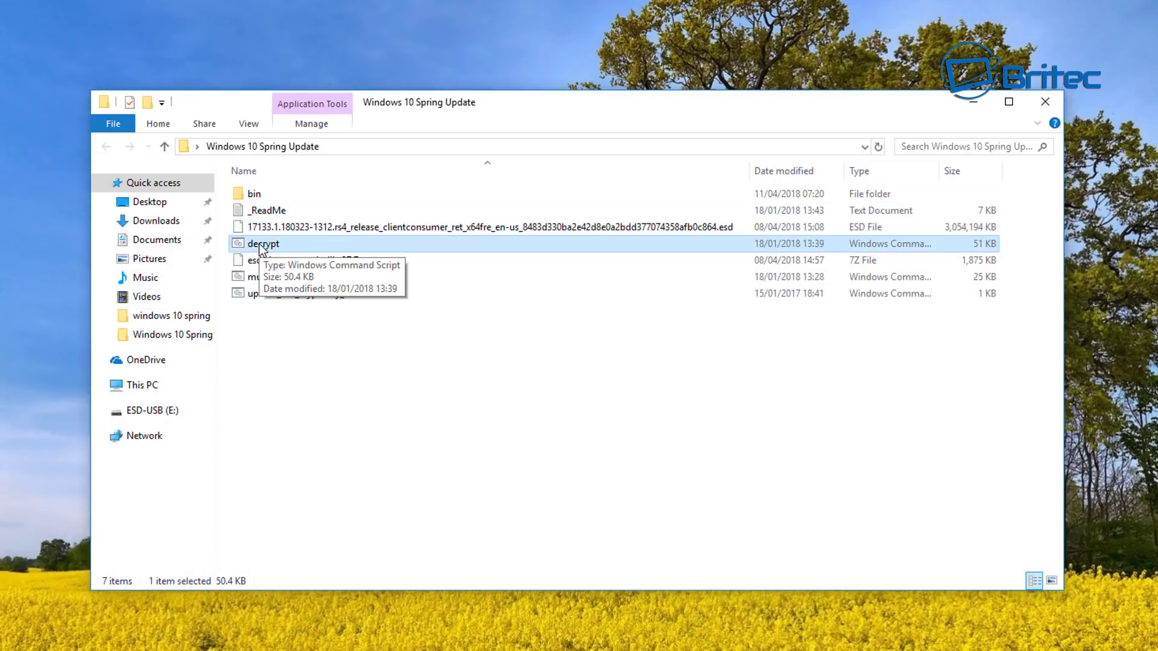
{"action": "left_click", "coordinate": [266, 244]}
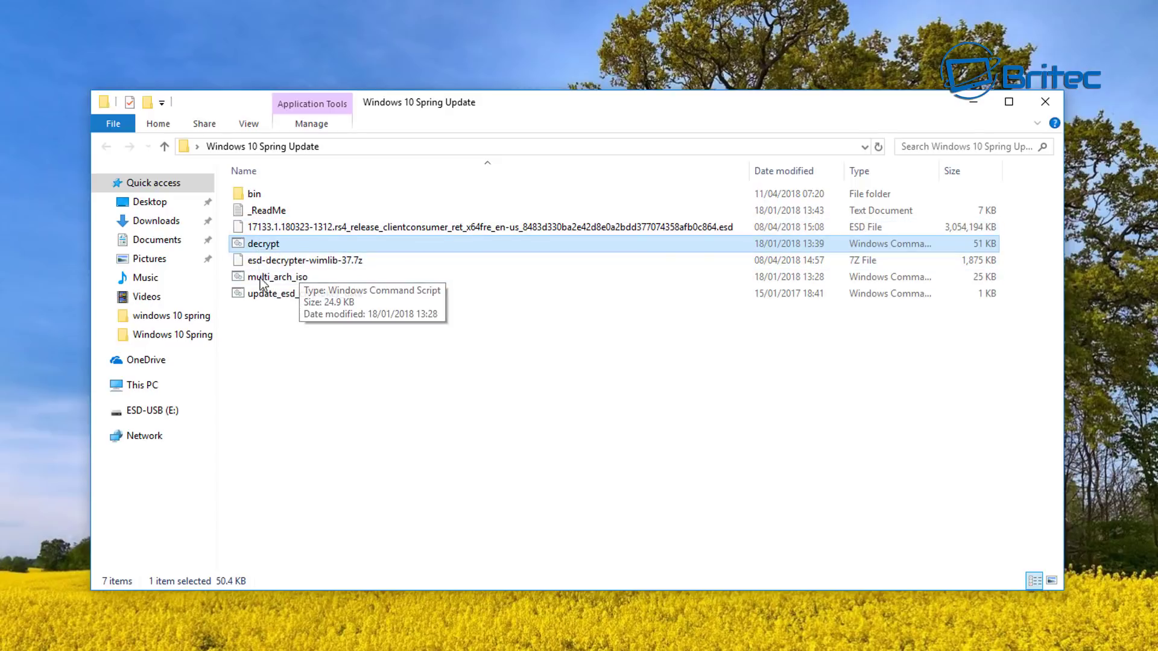
{"action": "right_click", "coordinate": [267, 245]}
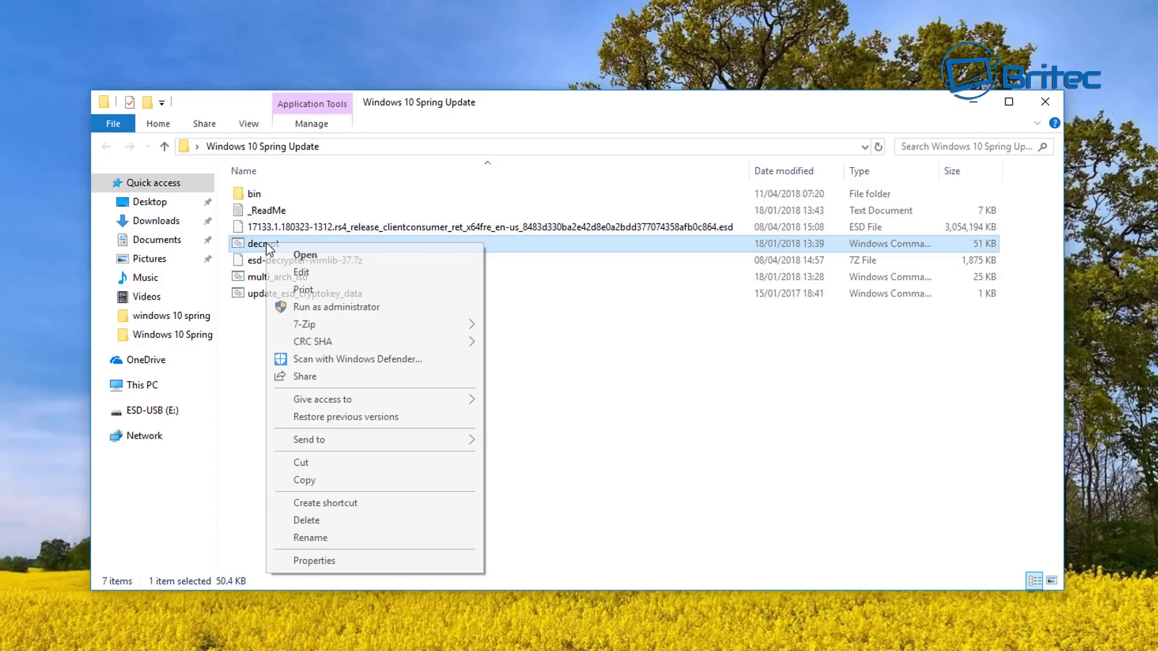
{"action": "left_click", "coordinate": [330, 309]}
{"action": "left_click", "coordinate": [460, 440]}
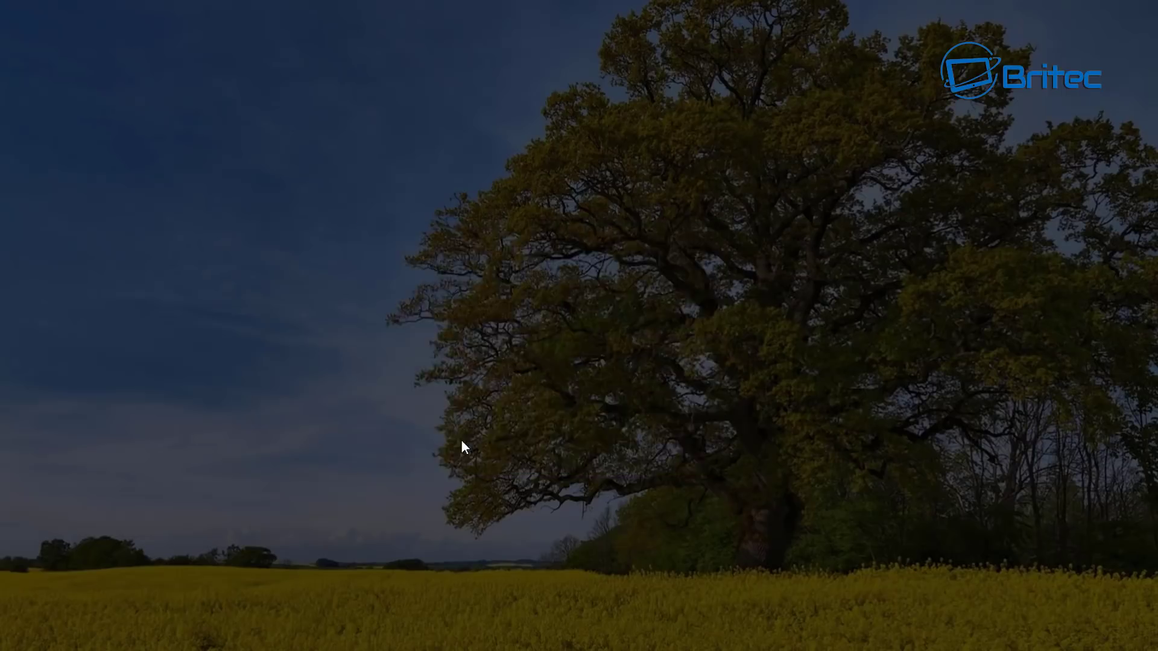
{"action": "left_click", "coordinate": [971, 107]}
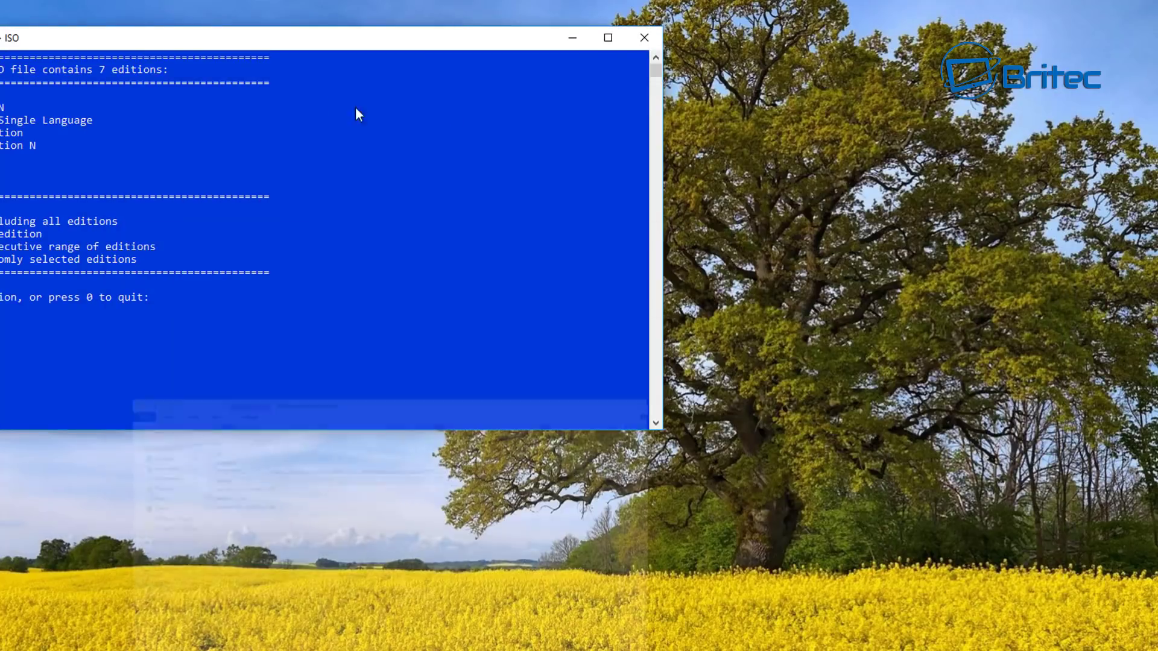
{"action": "left_click_drag", "start_coordinate": [295, 40], "coordinate": [557, 118]}
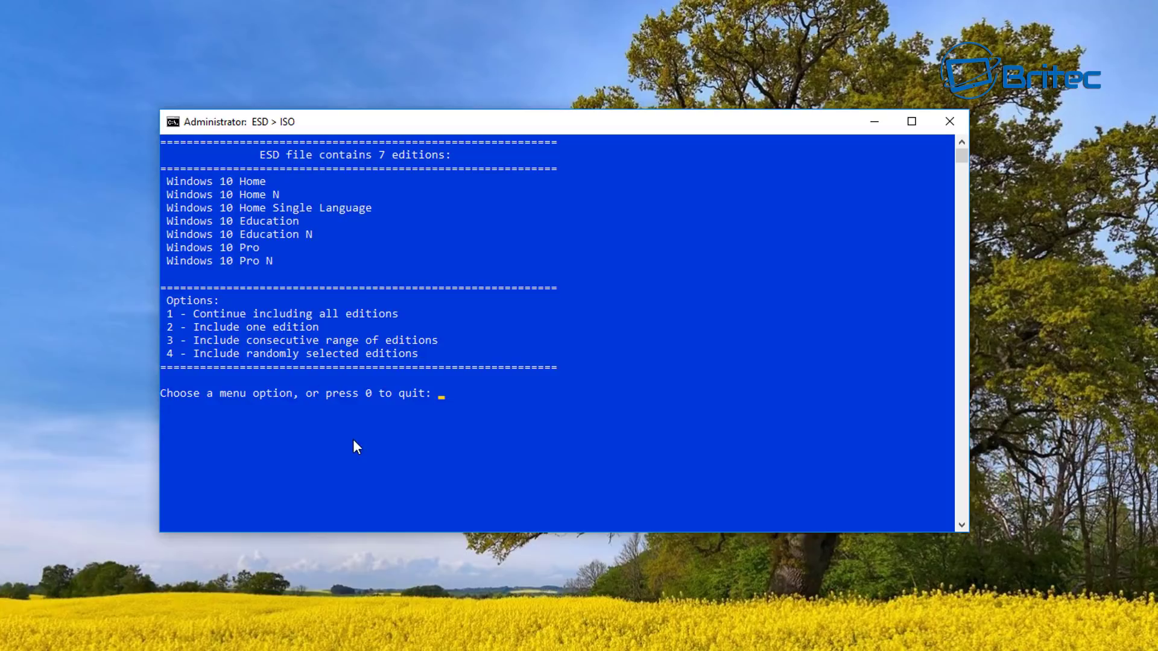
Step: Include only one edition, number 6 (Windows 10 Pro), and start creating the ISO from the ESD file
{"action": "key", "text": "2"}
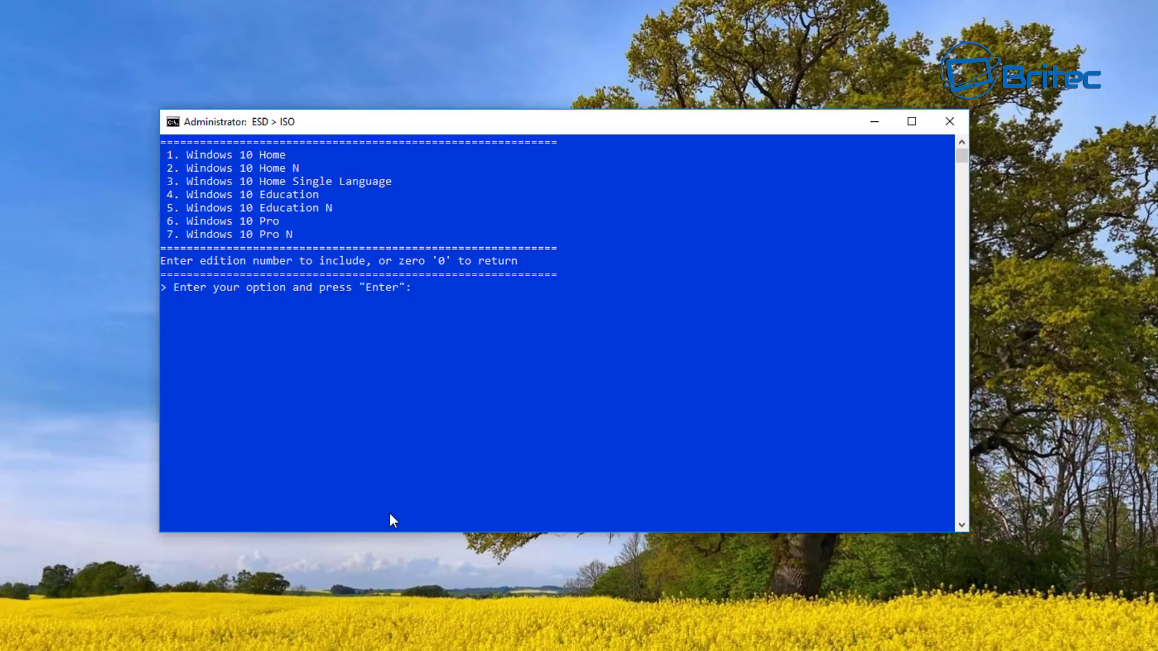
{"action": "type", "text": "6"}
{"action": "key", "text": "Return"}
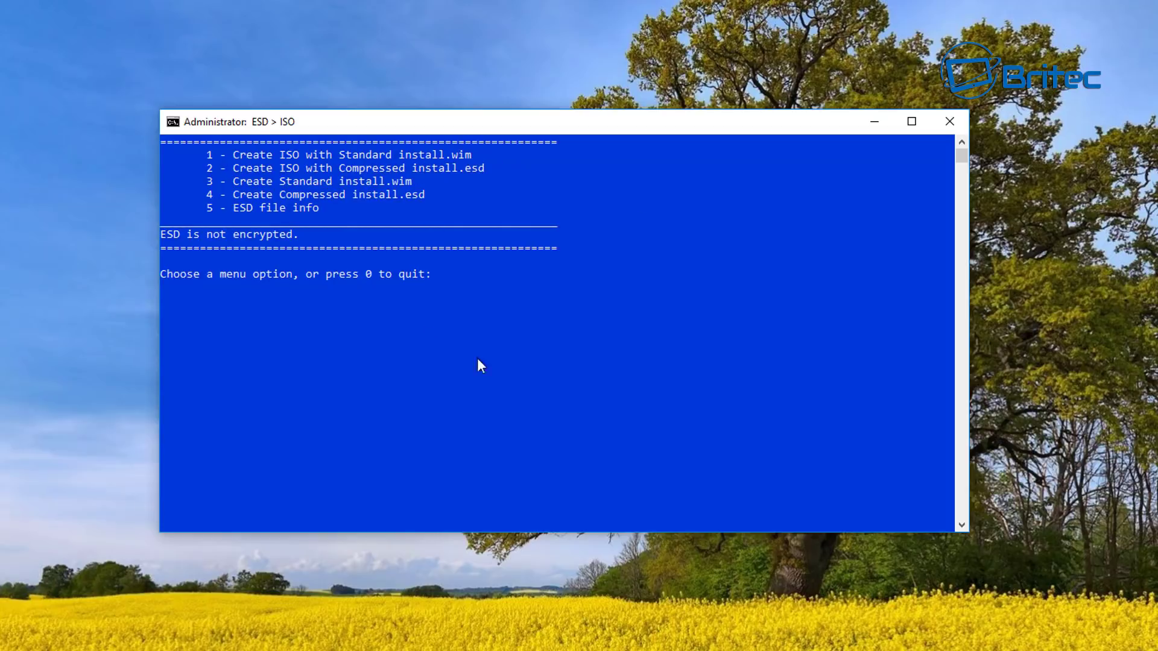
{"action": "key", "text": "5"}
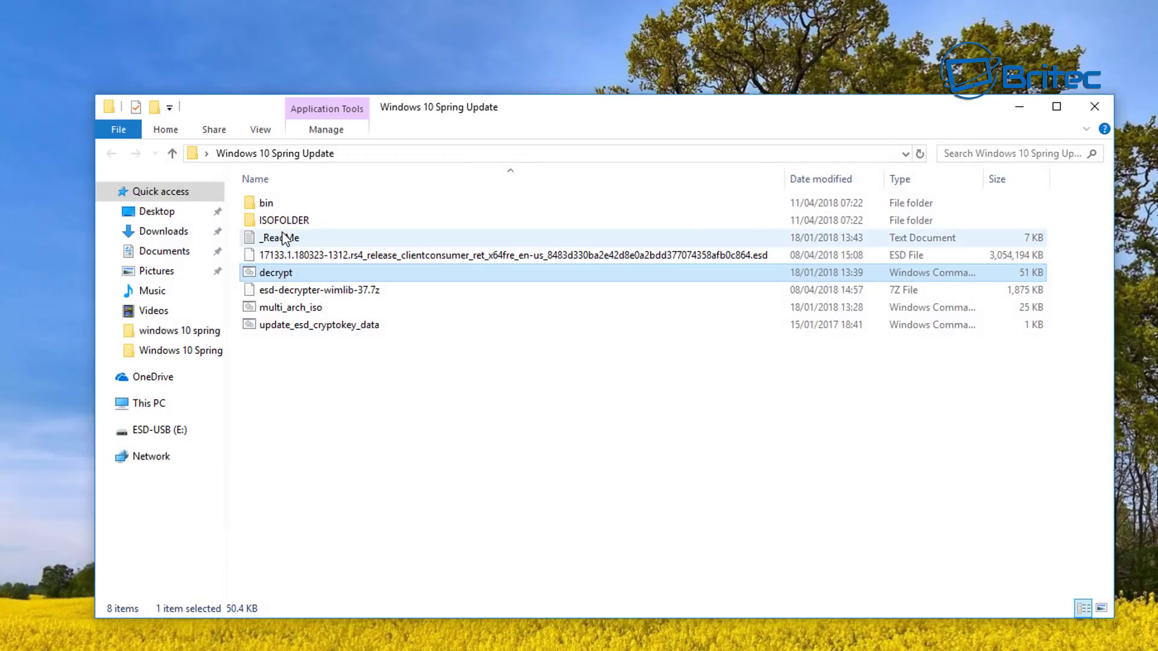
Step: Inspect the contents of ISOFOLDER, return to the Windows 10 Spring Update folder and minimize its window
{"action": "left_click", "coordinate": [286, 222]}
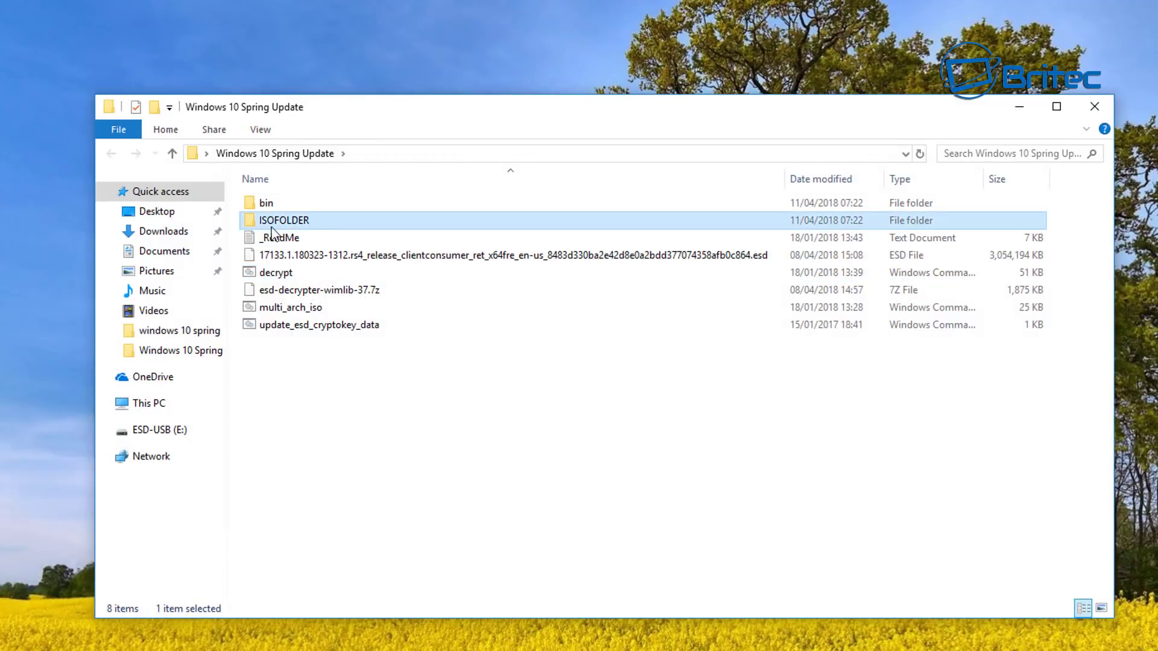
{"action": "double_click", "coordinate": [285, 221]}
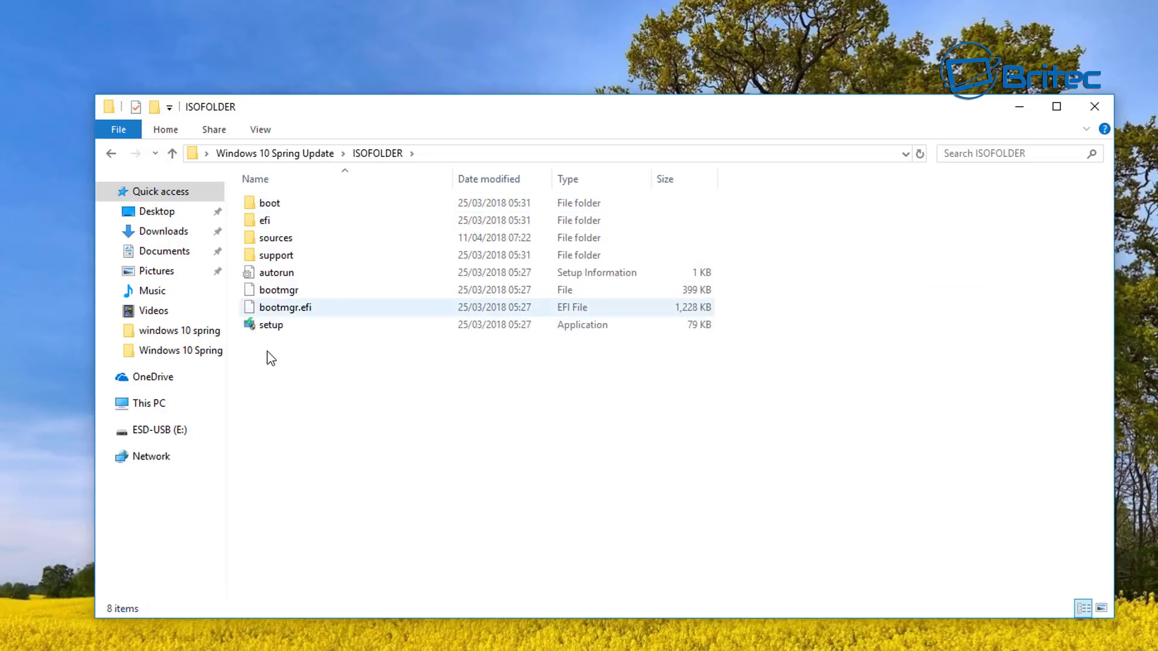
{"action": "left_click", "coordinate": [111, 156]}
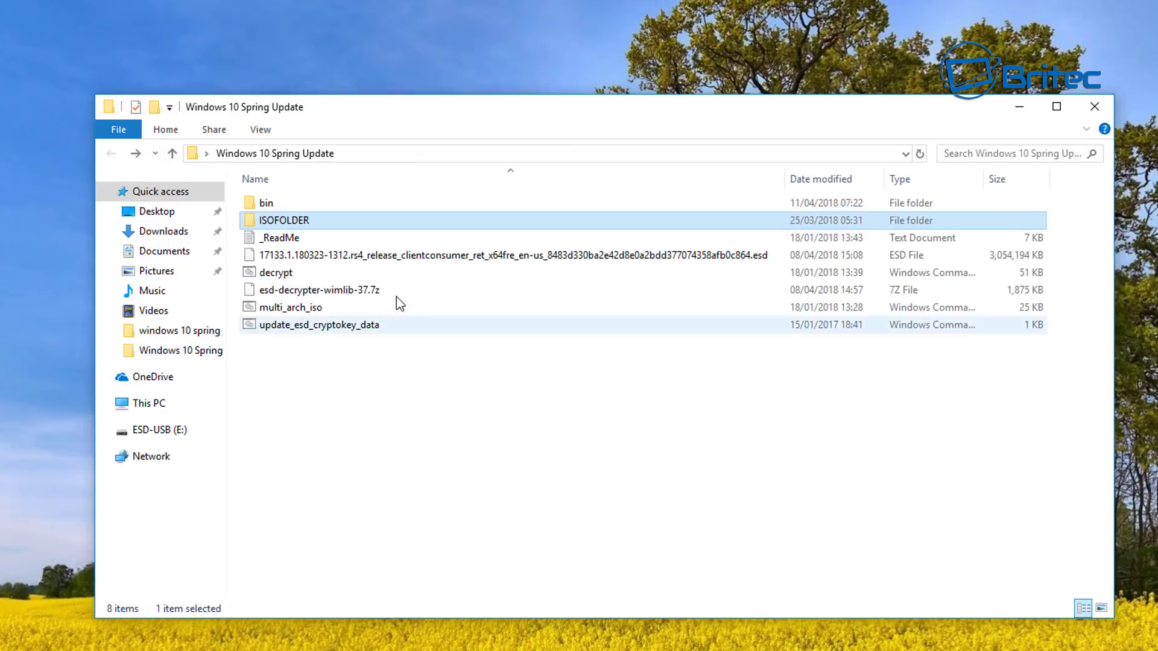
{"action": "mouse_move", "coordinate": [292, 226]}
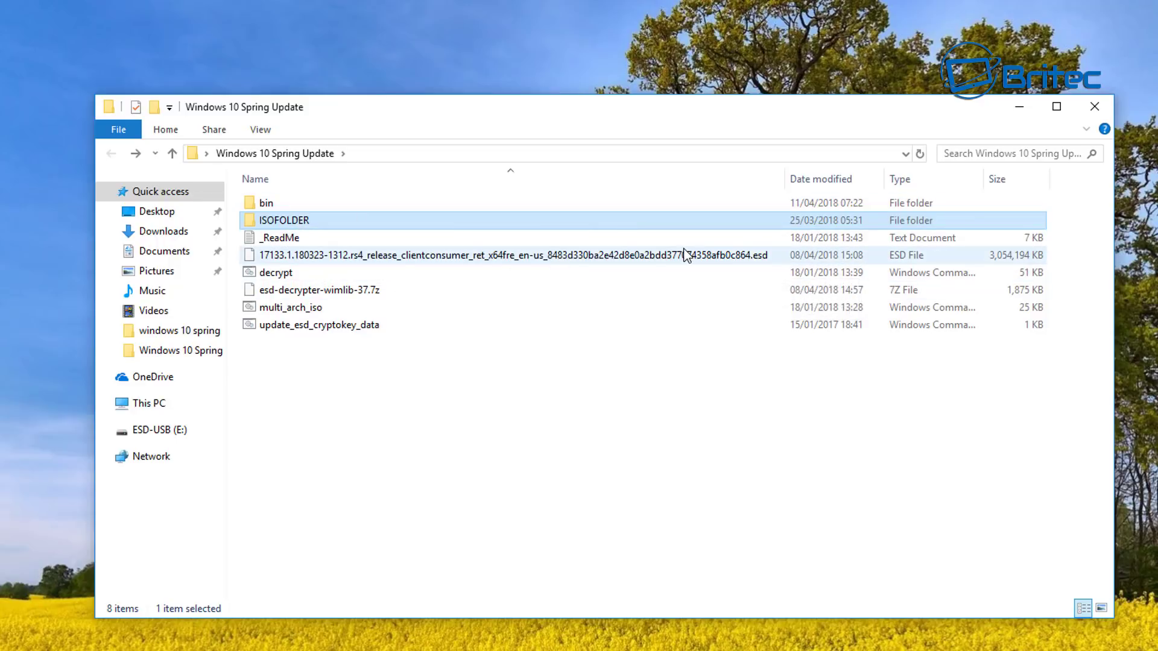
{"action": "left_click", "coordinate": [1019, 106]}
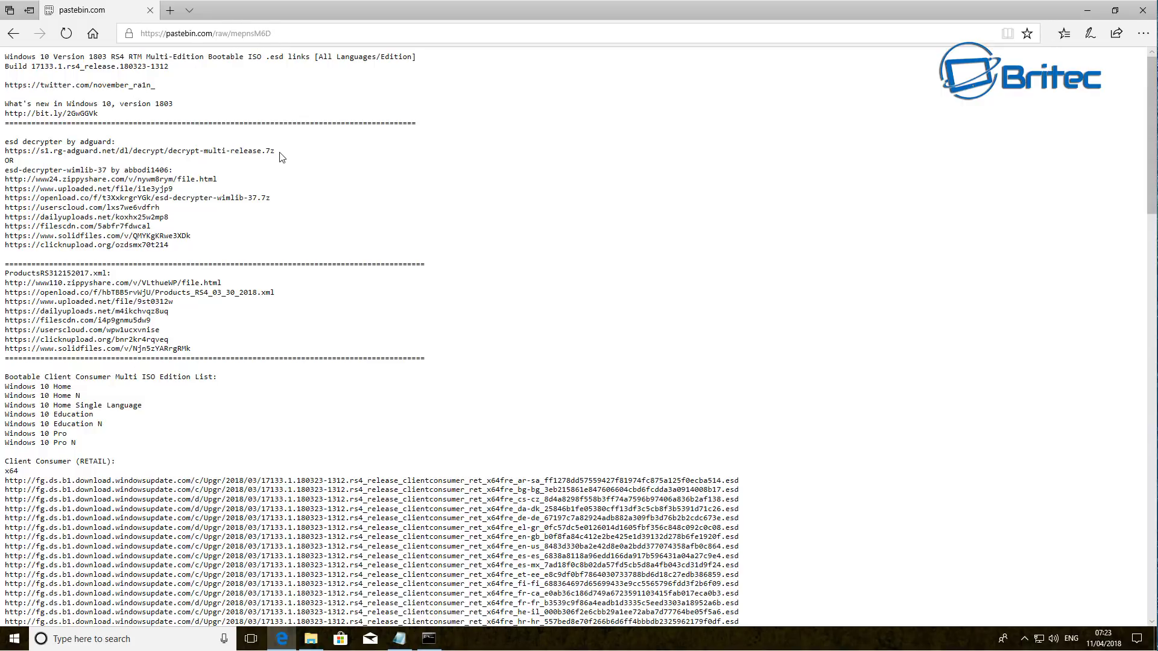
Step: Highlight the decrypt-multi-release.7z link on the pastebin page and review the x64 and x86 ESD links for the consumer, China and business editions
{"action": "left_click_drag", "start_coordinate": [275, 151], "coordinate": [2, 152]}
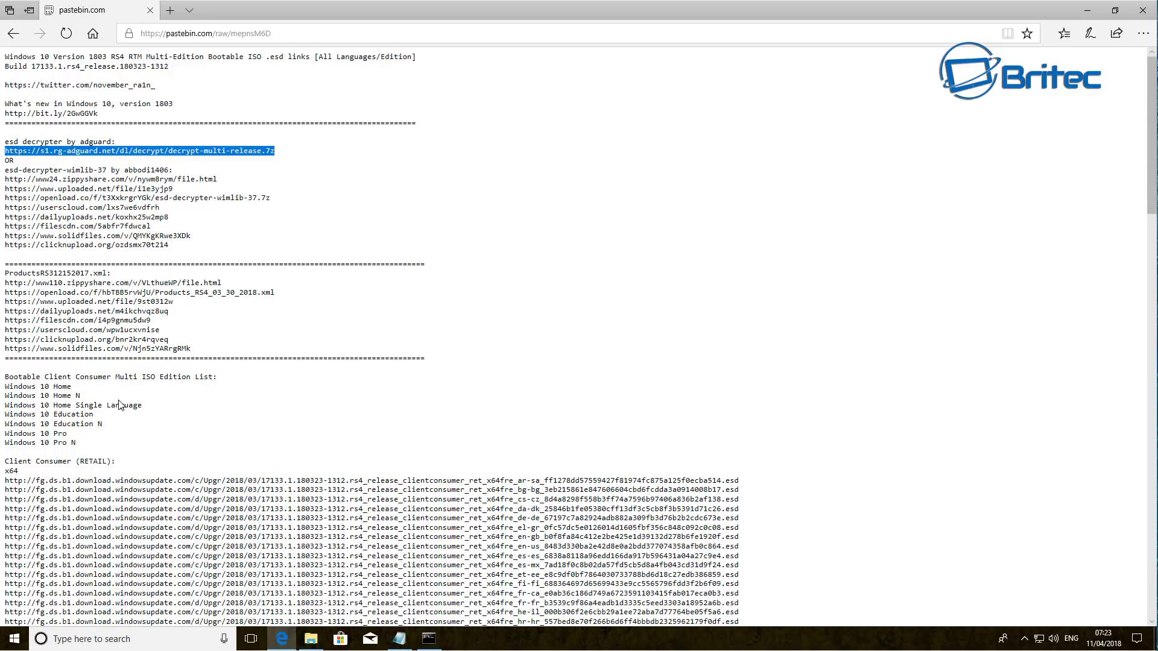
{"action": "scroll", "coordinate": [151, 463], "scroll_direction": "down", "scroll_amount": 3}
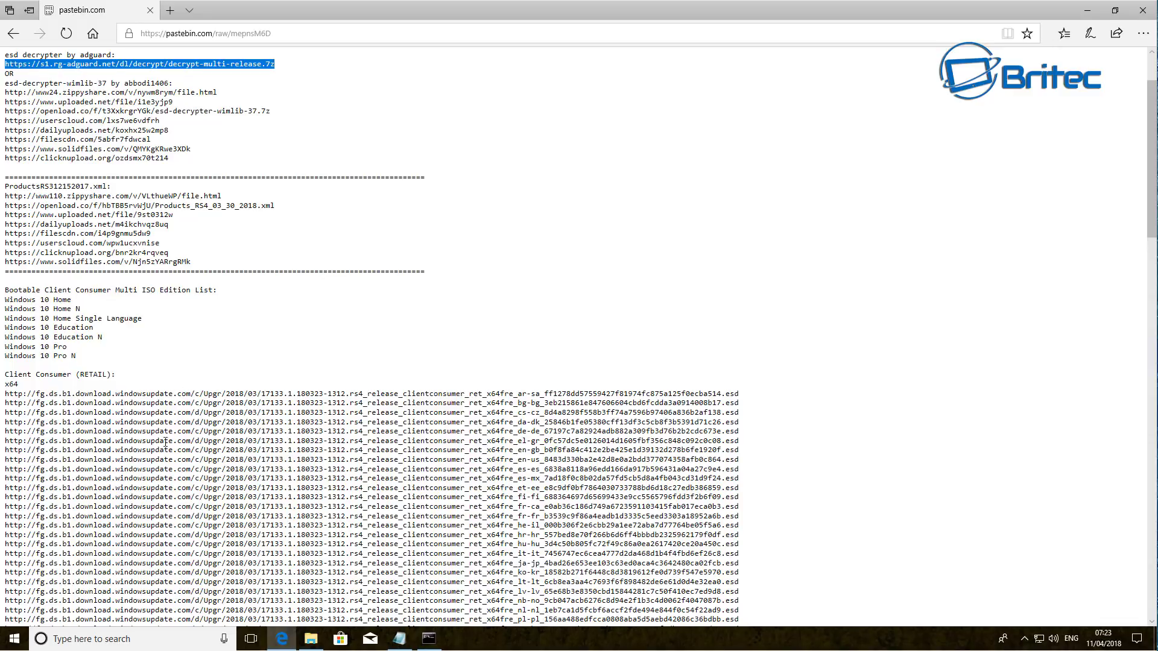
{"action": "scroll", "coordinate": [102, 366], "scroll_direction": "down", "scroll_amount": 6}
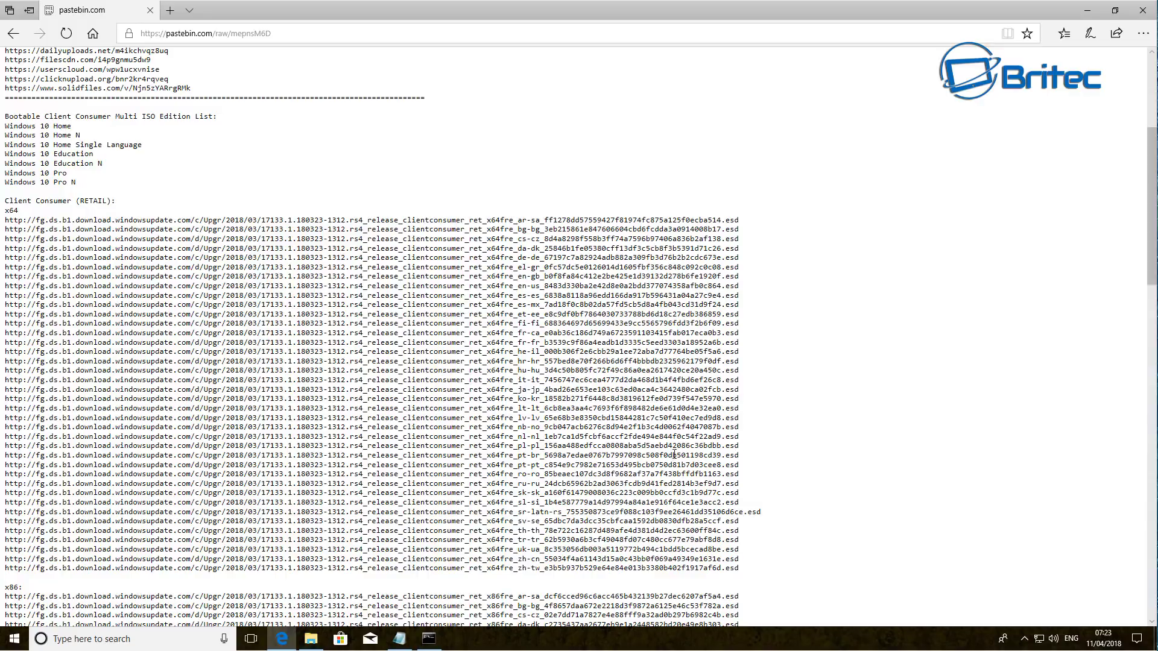
{"action": "scroll", "coordinate": [100, 455], "scroll_direction": "down", "scroll_amount": 7}
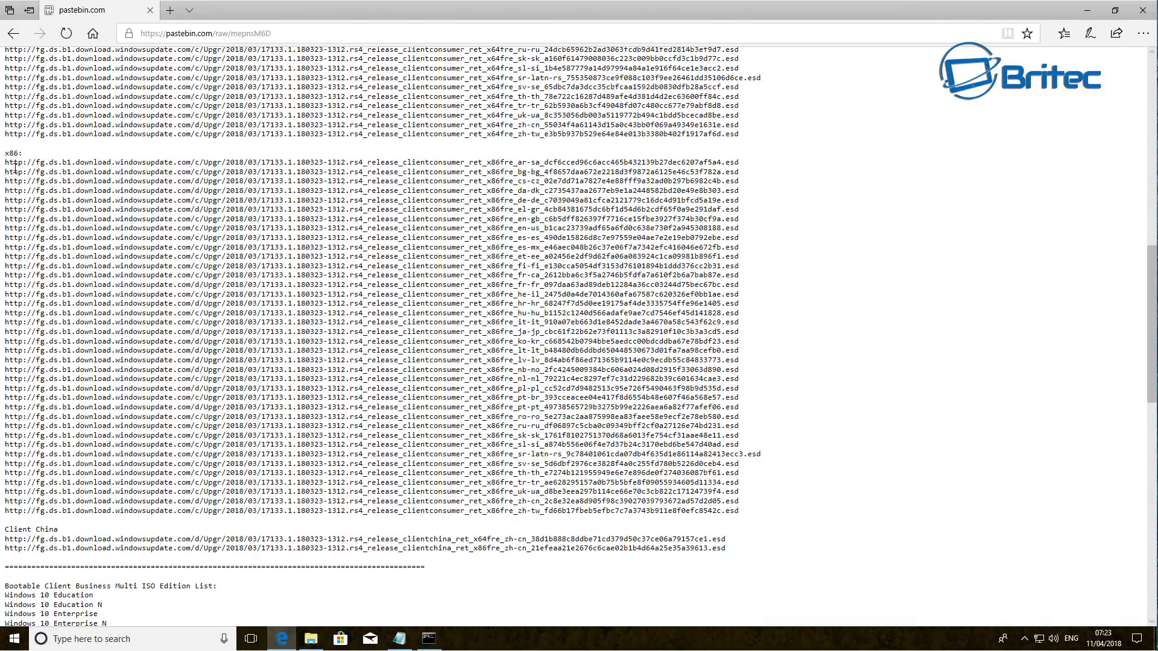
{"action": "scroll", "coordinate": [208, 416], "scroll_direction": "down", "scroll_amount": 3}
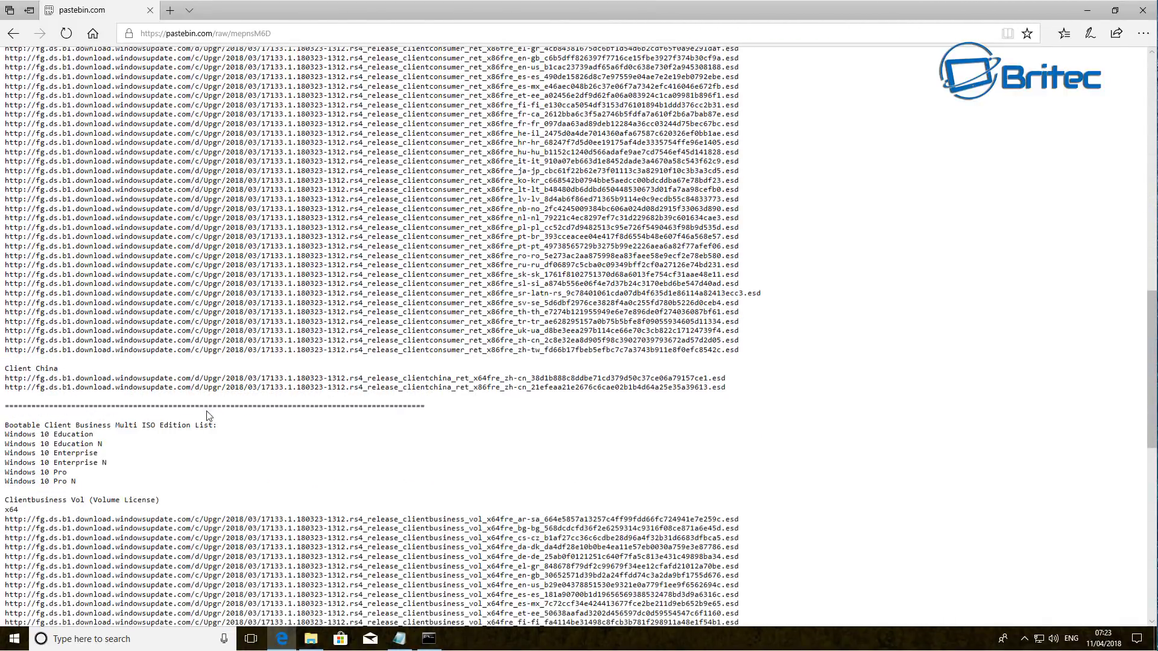
{"action": "scroll", "coordinate": [263, 449], "scroll_direction": "down", "scroll_amount": 3}
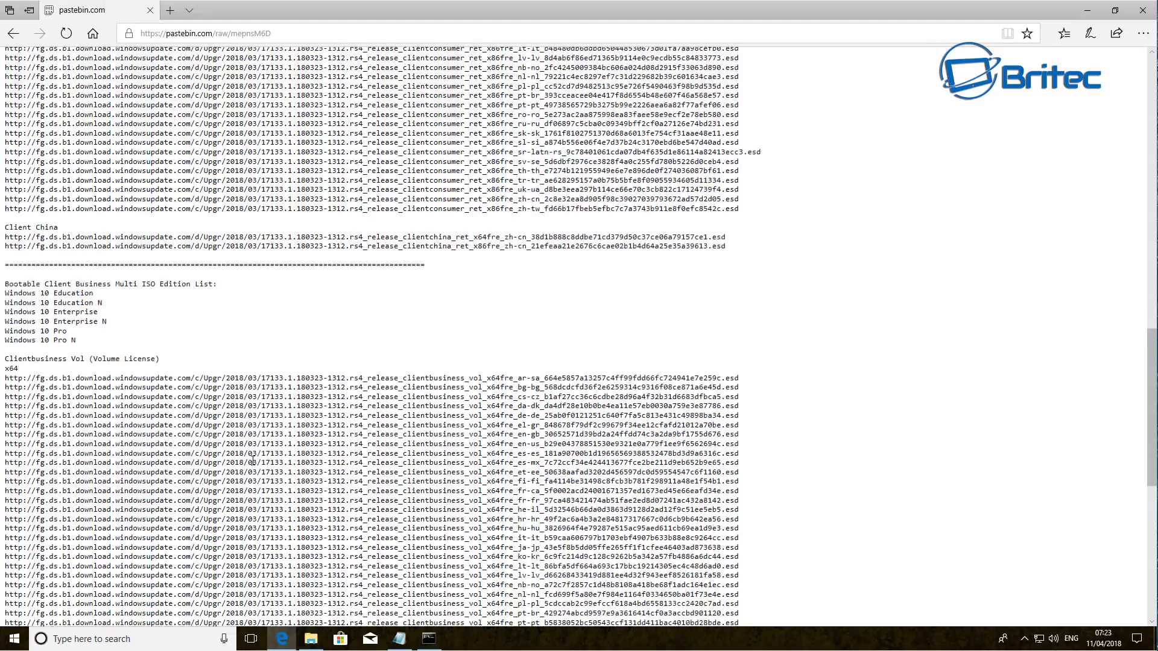
{"action": "scroll", "coordinate": [253, 462], "scroll_direction": "down", "scroll_amount": 1}
{"action": "scroll", "coordinate": [169, 375], "scroll_direction": "down", "scroll_amount": 9}
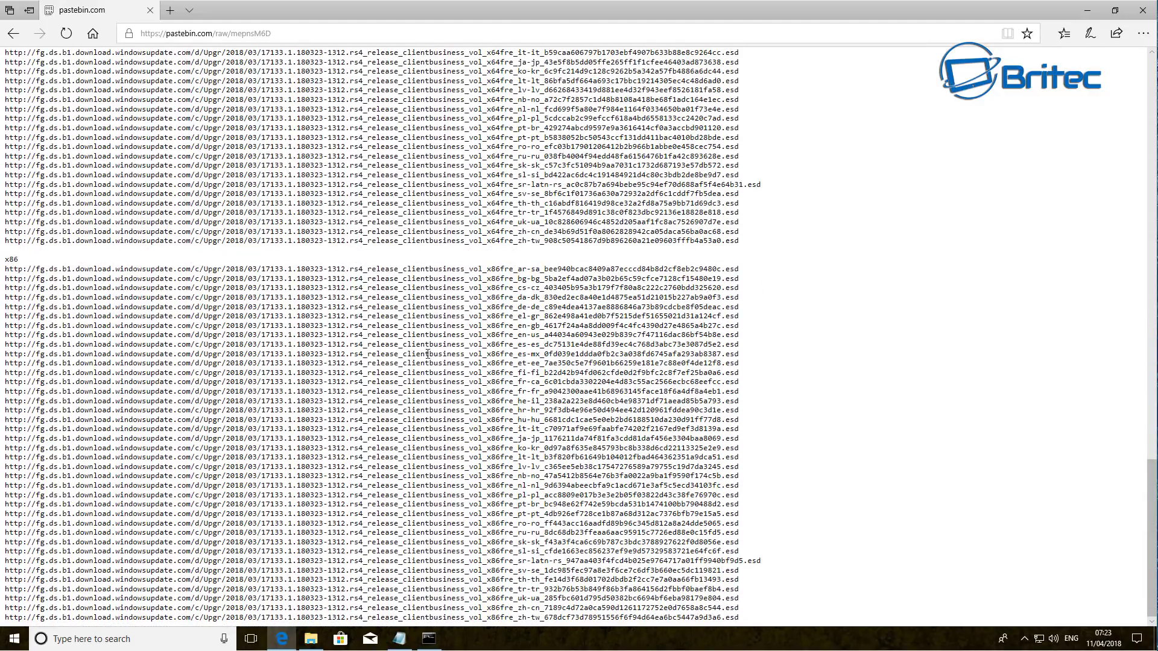
{"action": "scroll", "coordinate": [320, 363], "scroll_direction": "up", "scroll_amount": 20}
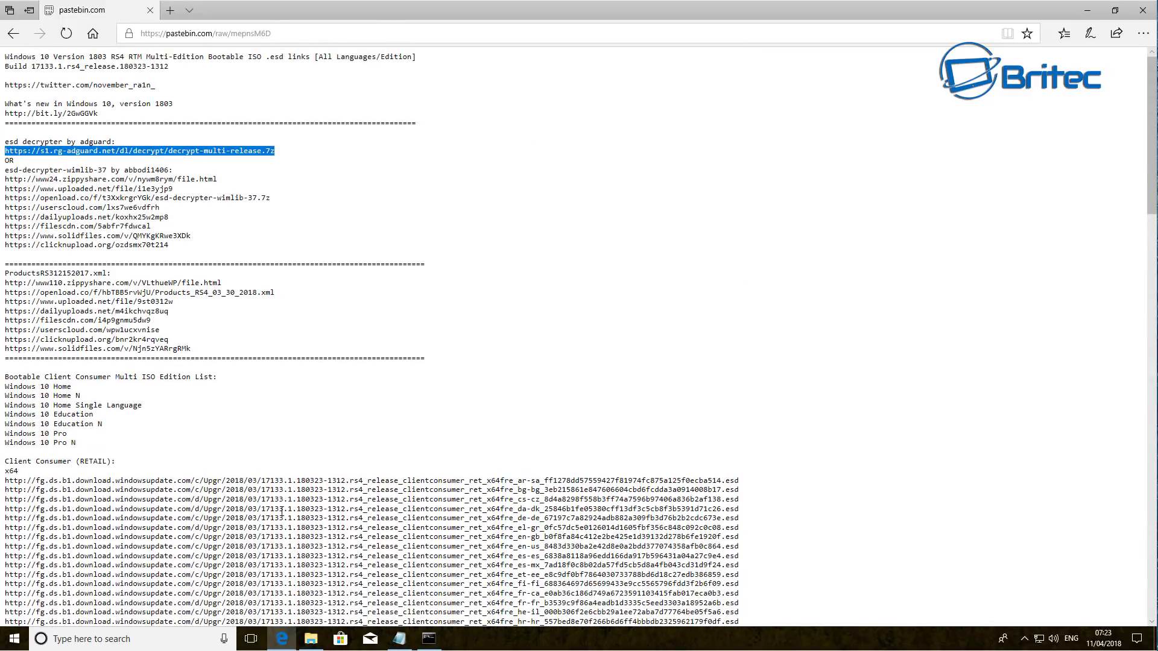
{"action": "scroll", "coordinate": [295, 500], "scroll_direction": "down", "scroll_amount": 3}
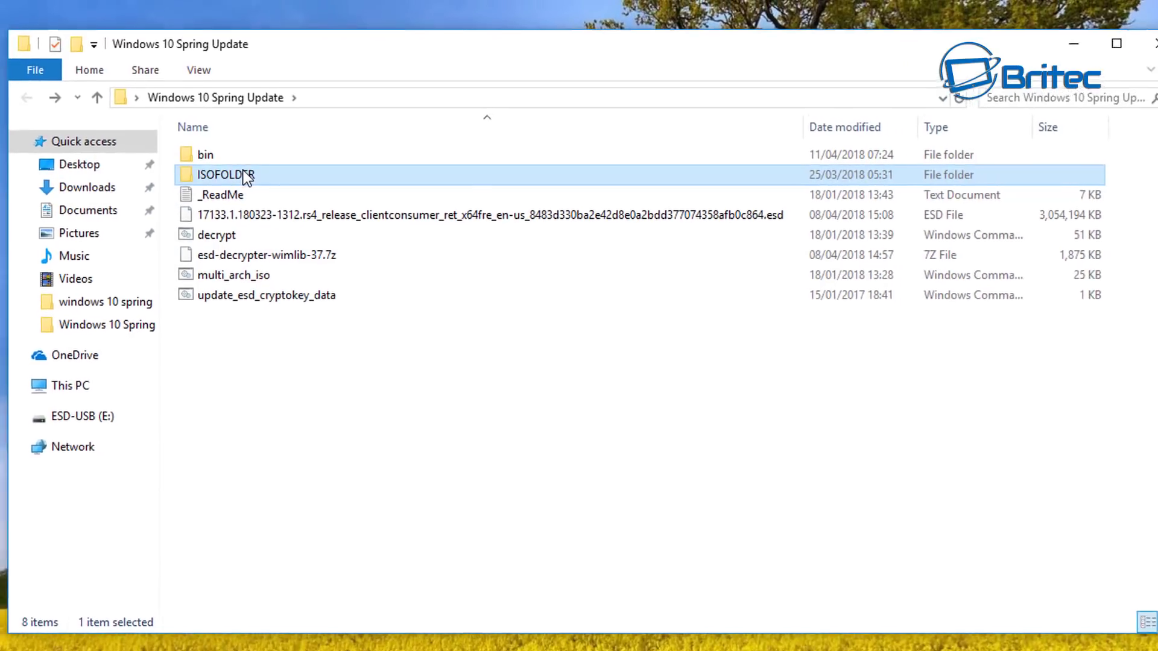
Step: Put the Windows 10 Spring Update folder window away, and check ISOFOLDER's size in its properties without changing anything
{"action": "mouse_move", "coordinate": [244, 172]}
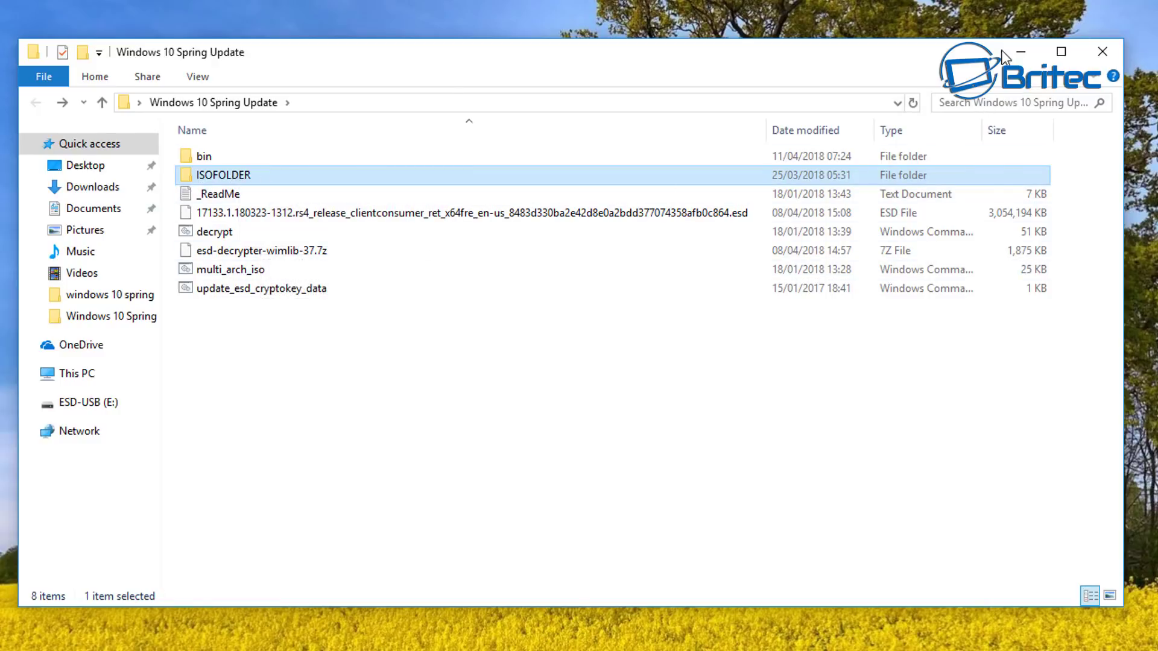
{"action": "left_click", "coordinate": [1018, 58]}
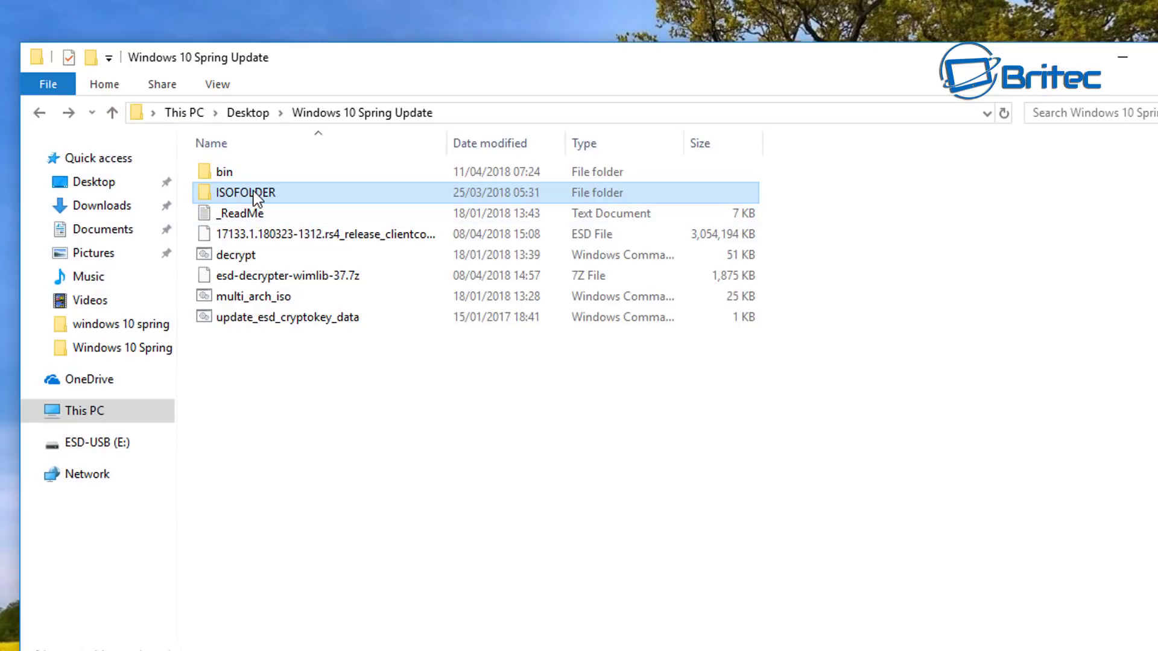
{"action": "right_click", "coordinate": [256, 195]}
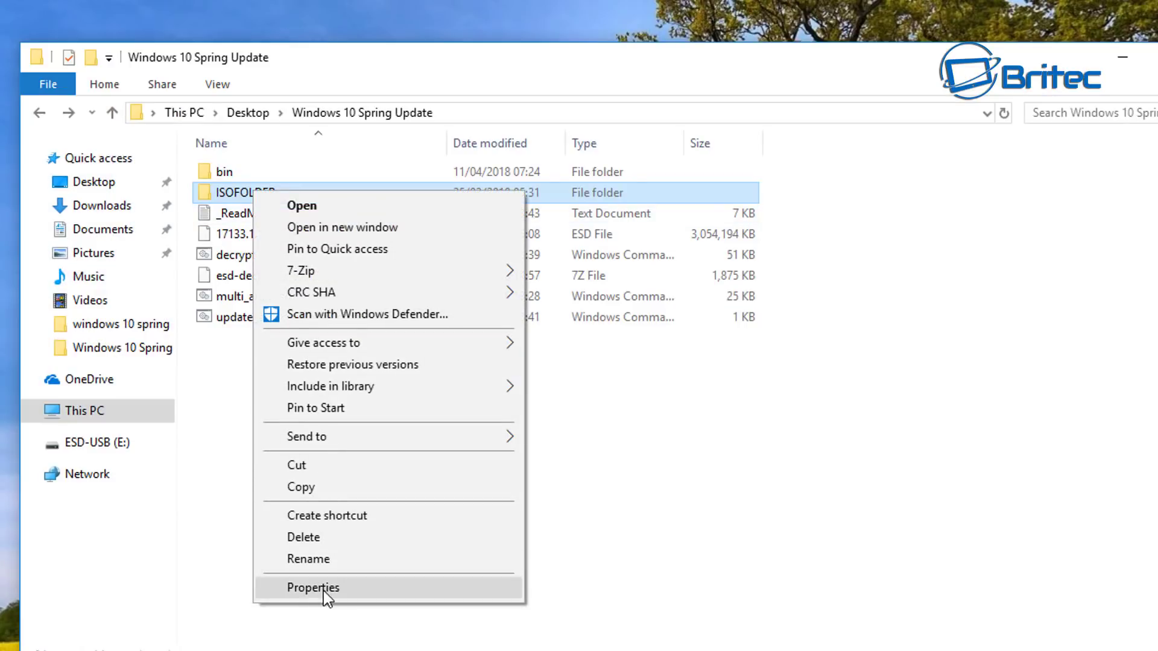
{"action": "left_click", "coordinate": [353, 583]}
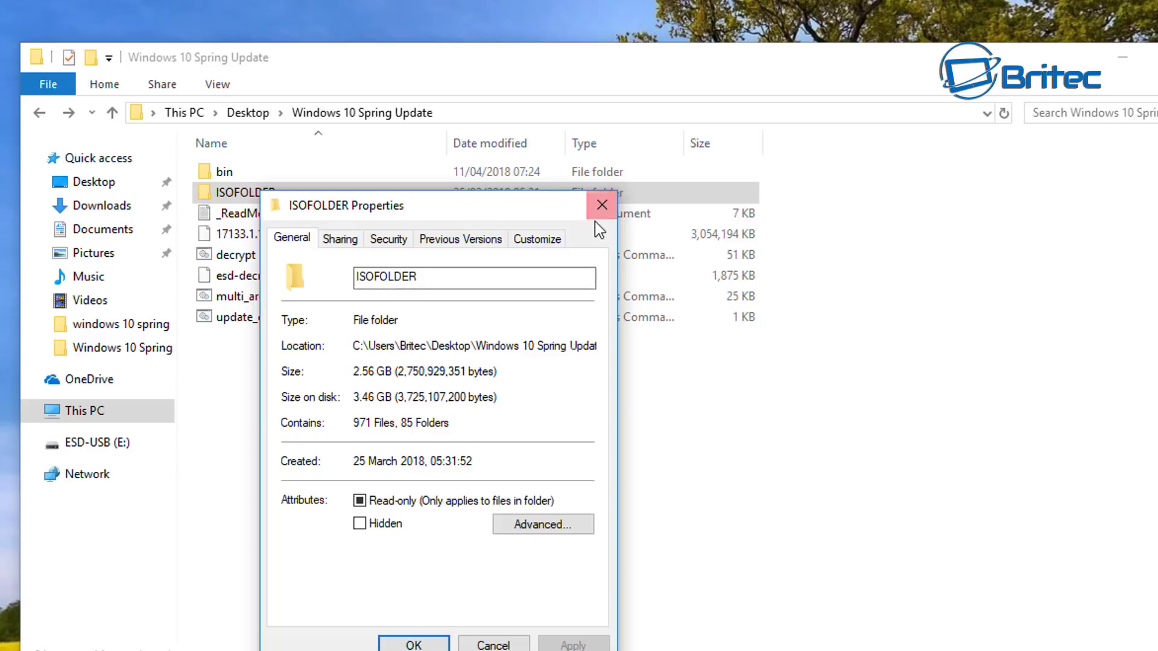
{"action": "left_click", "coordinate": [601, 208]}
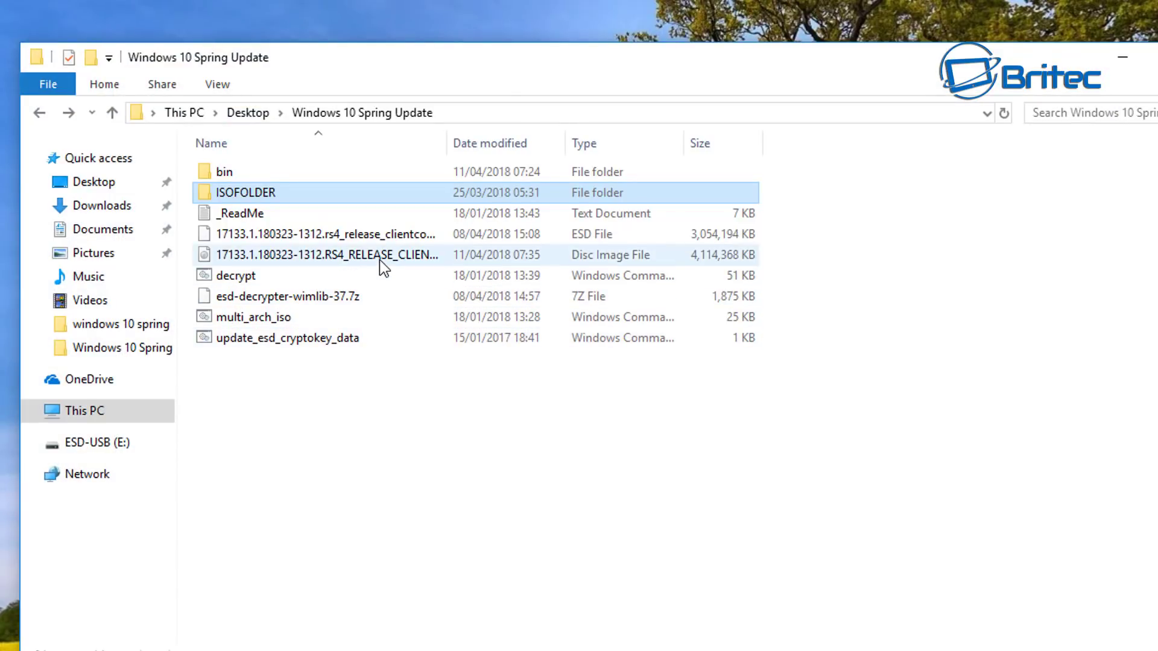
Step: Widen the Name column to compare the new disc image with the source ESD file, and minimize the folder window
{"action": "left_click_drag", "start_coordinate": [448, 138], "coordinate": [641, 171]}
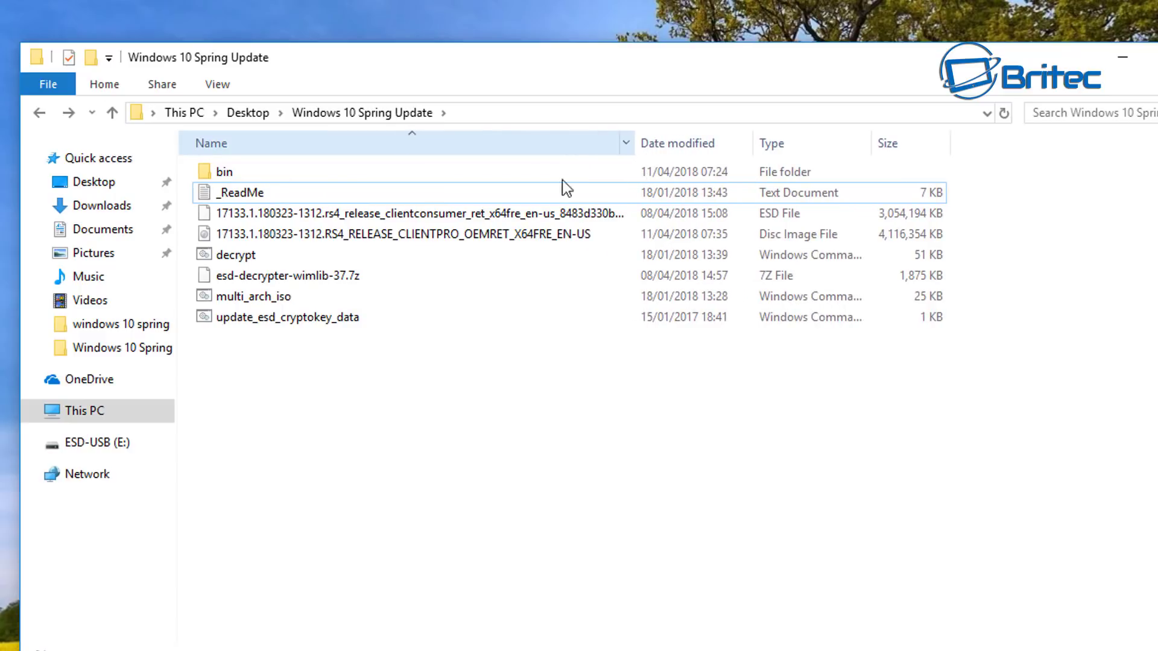
{"action": "left_click", "coordinate": [275, 240]}
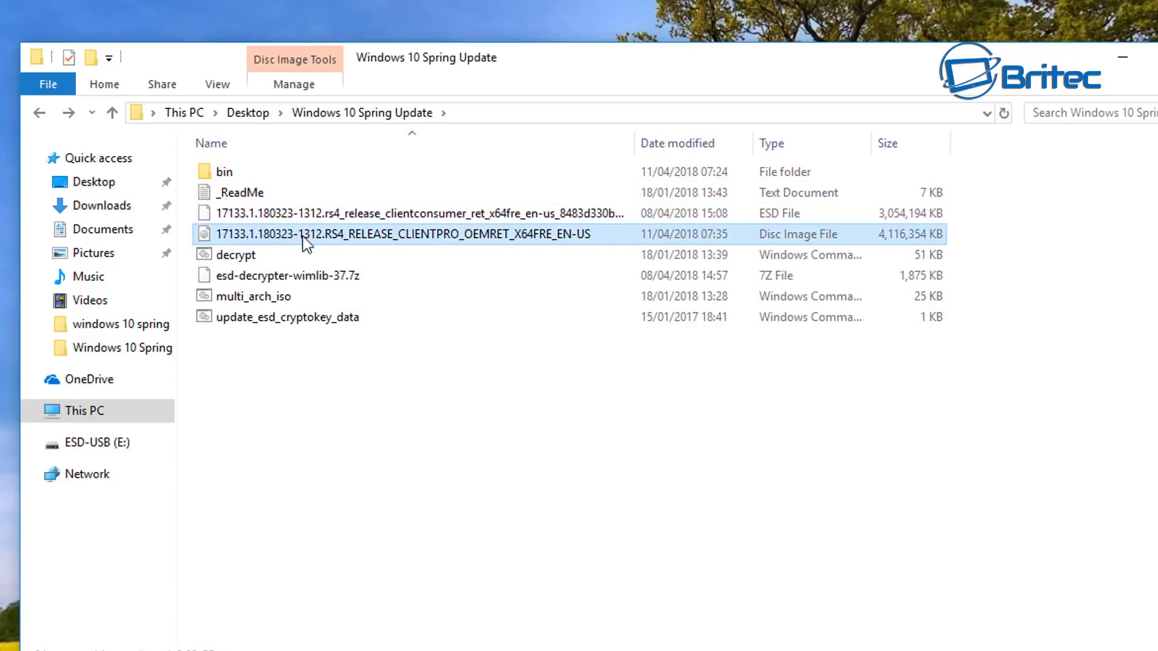
{"action": "left_click", "coordinate": [265, 215]}
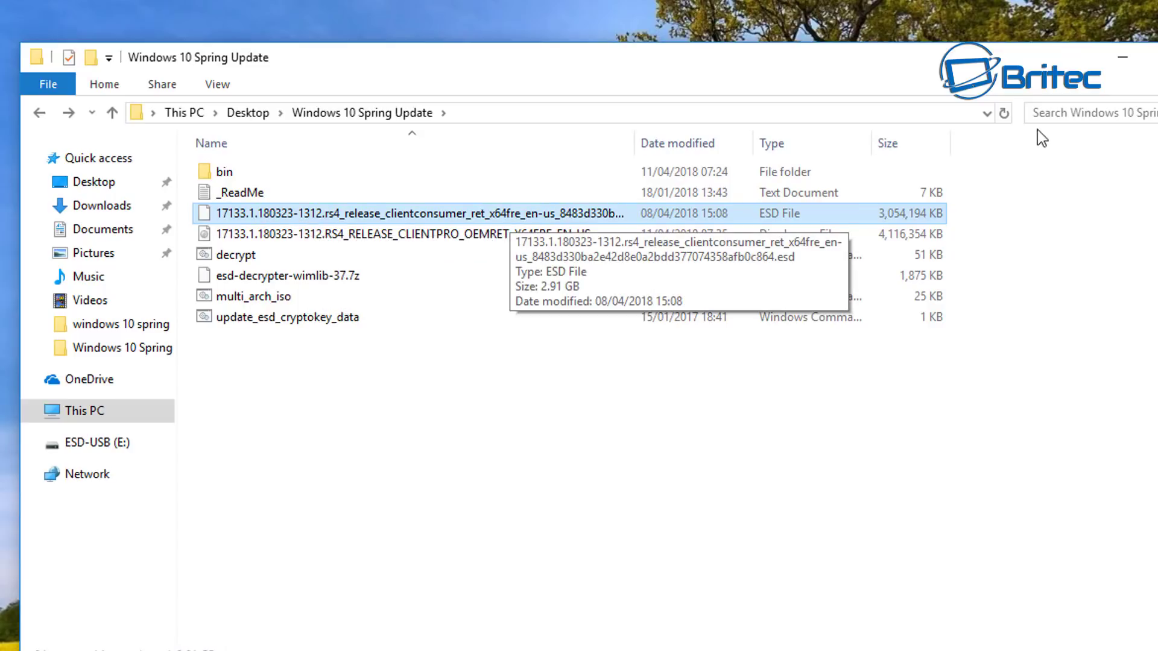
{"action": "left_click", "coordinate": [1123, 64]}
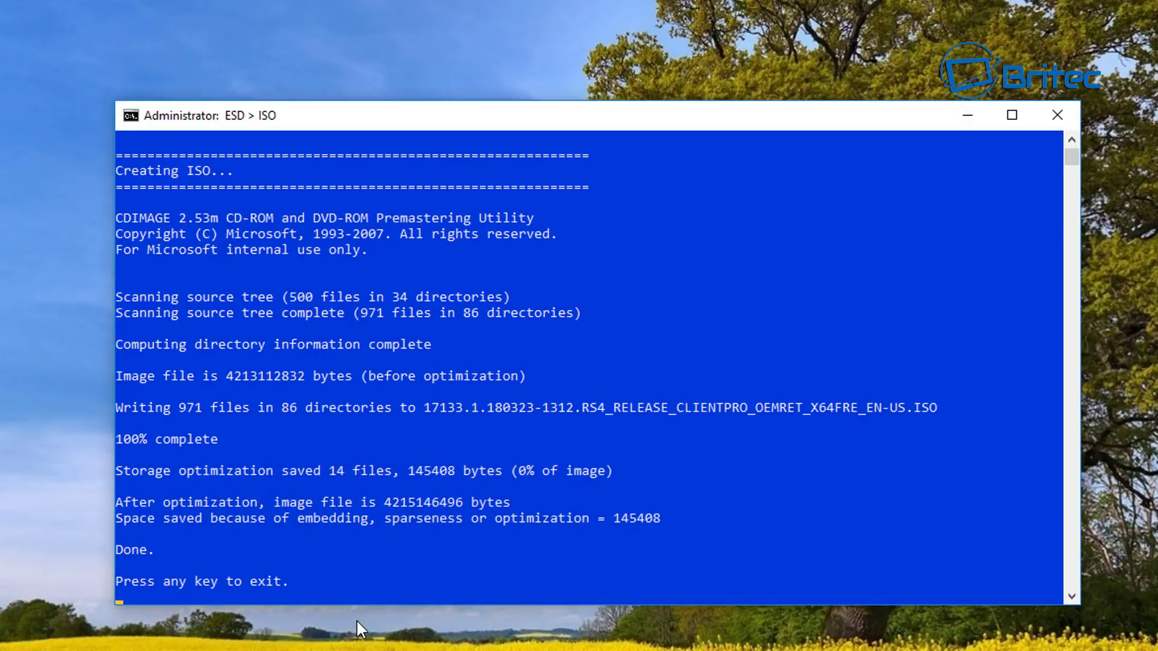
Step: Exit the ESD > ISO script and check the disc image in the desktop's Windows 10 Spring Update folder, closing the folder window when done
{"action": "key", "text": "Return"}
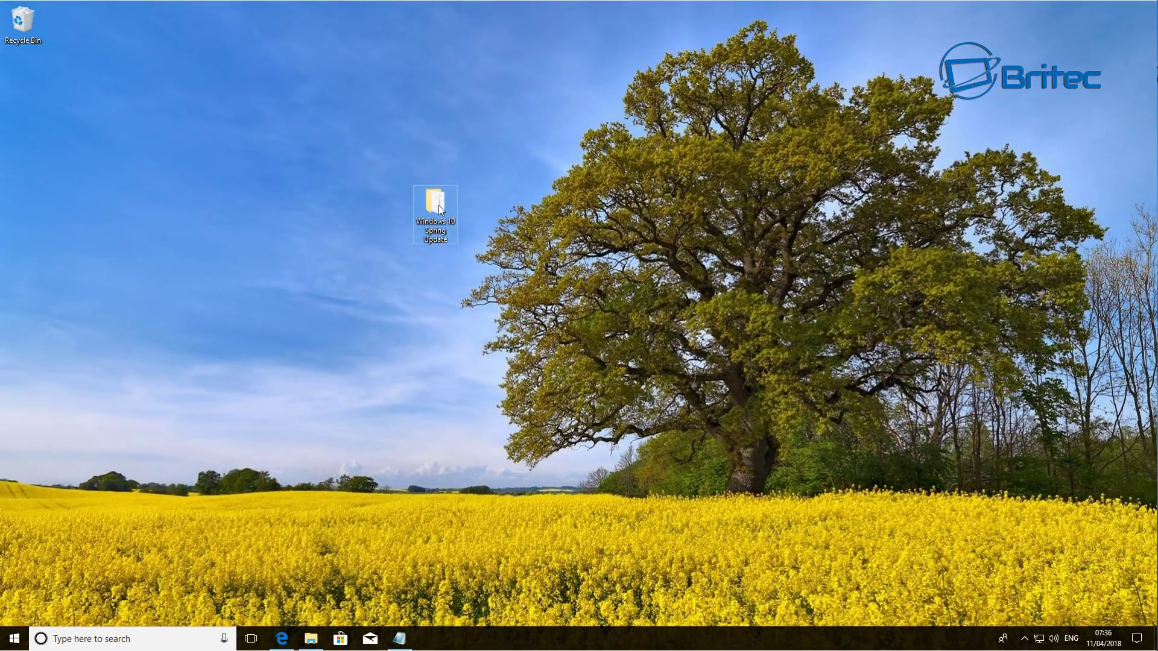
{"action": "double_click", "coordinate": [439, 206]}
{"action": "left_click", "coordinate": [447, 278]}
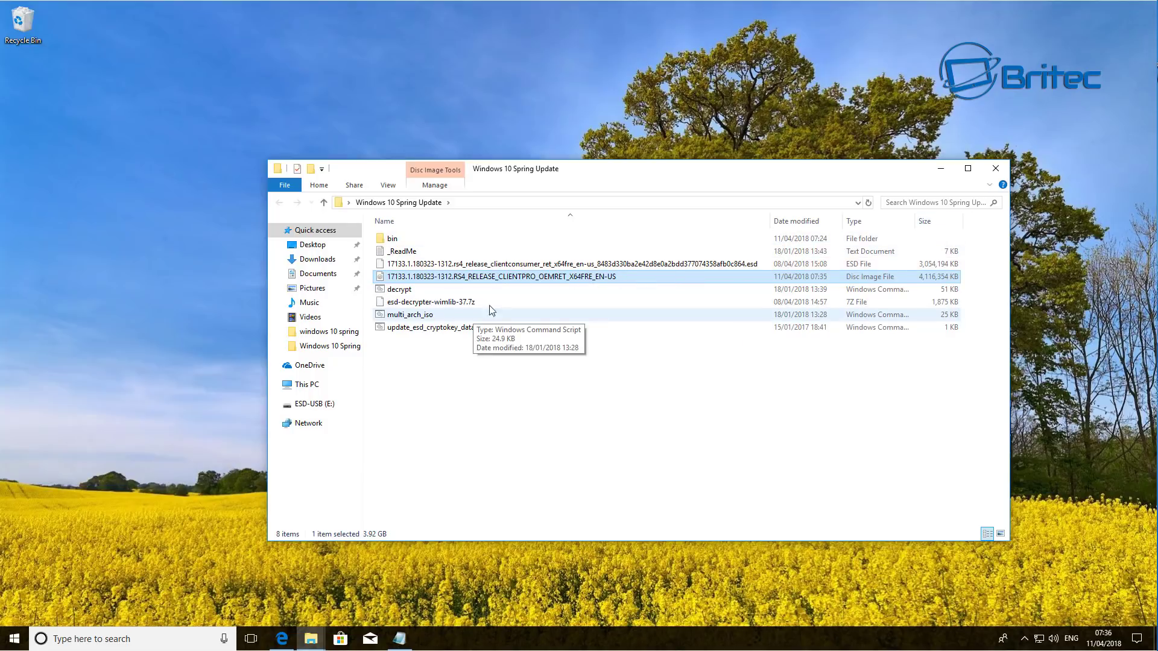
{"action": "left_click", "coordinate": [994, 168]}
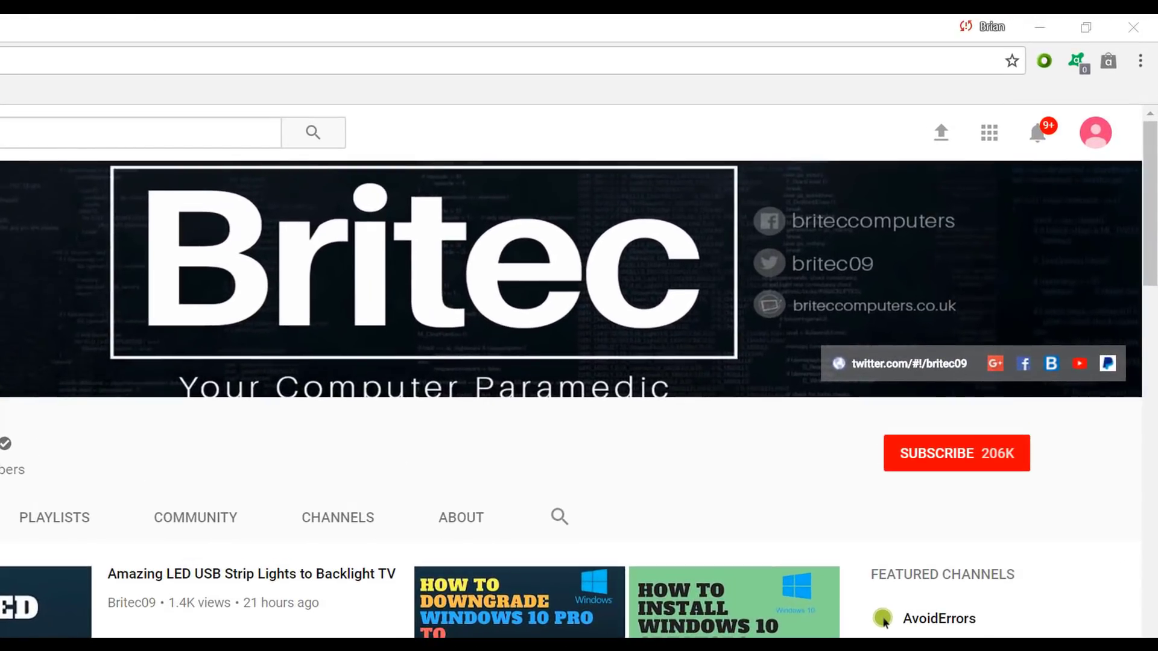
Step: Subscribe to the Britec channel on YouTube
{"action": "left_click", "coordinate": [971, 469]}
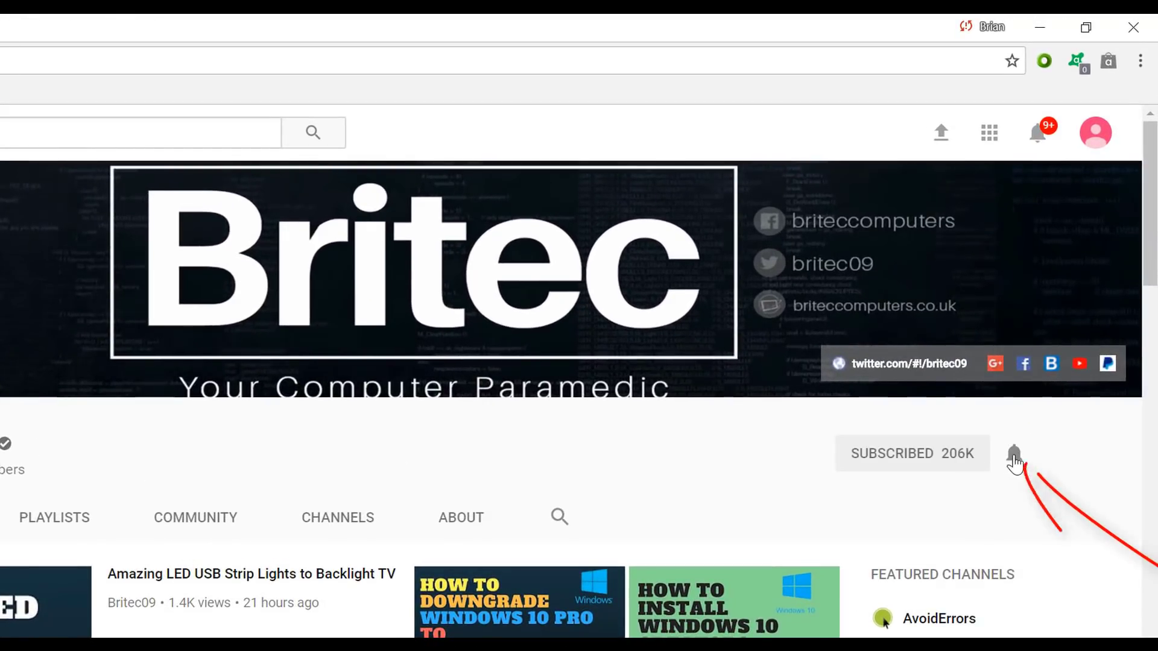